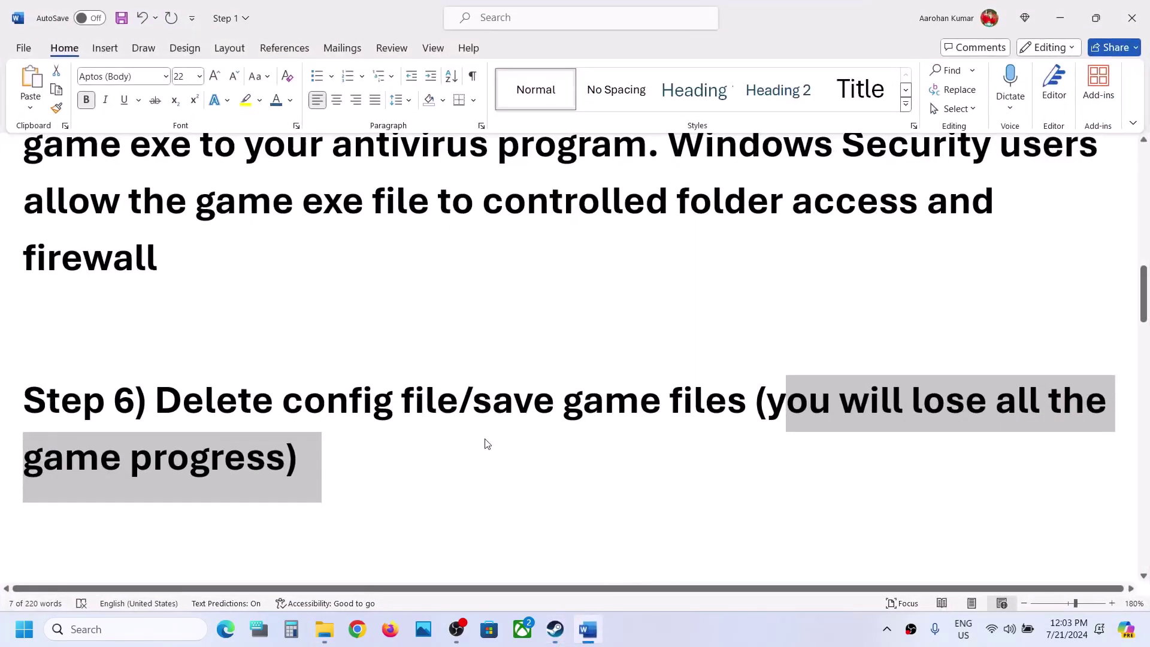
Highlight Step 7's clean graphics driver installation heading and its NVIDIA and AMD download links
left_click_drag(257, 374, 961, 378)
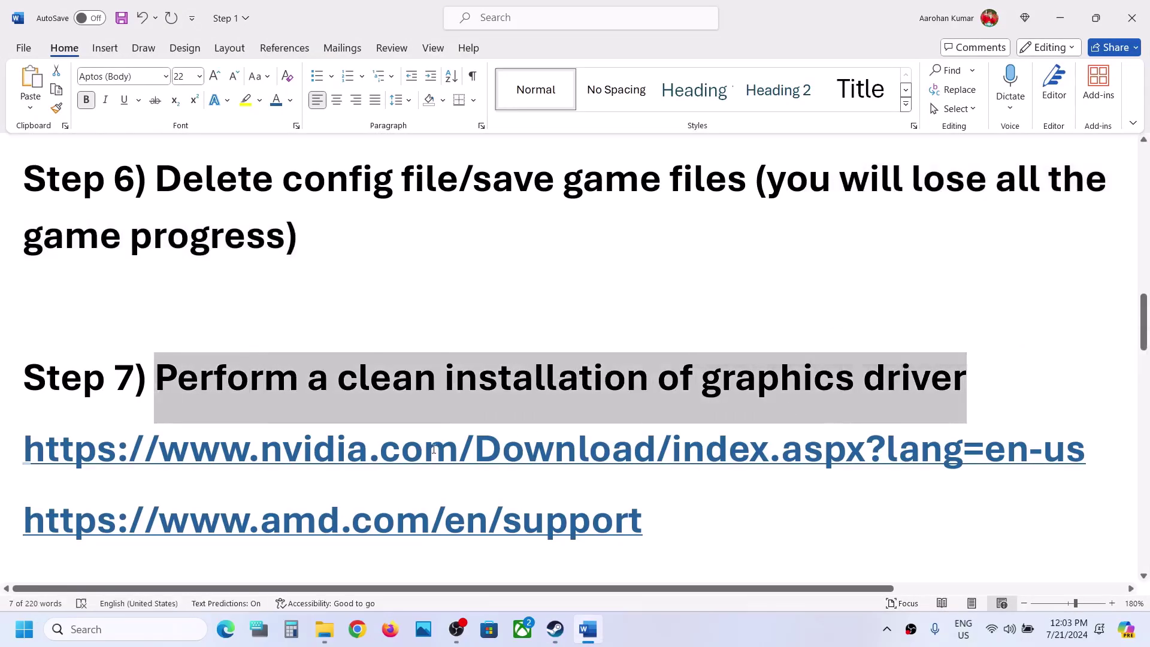
left_click_drag(434, 449, 845, 450)
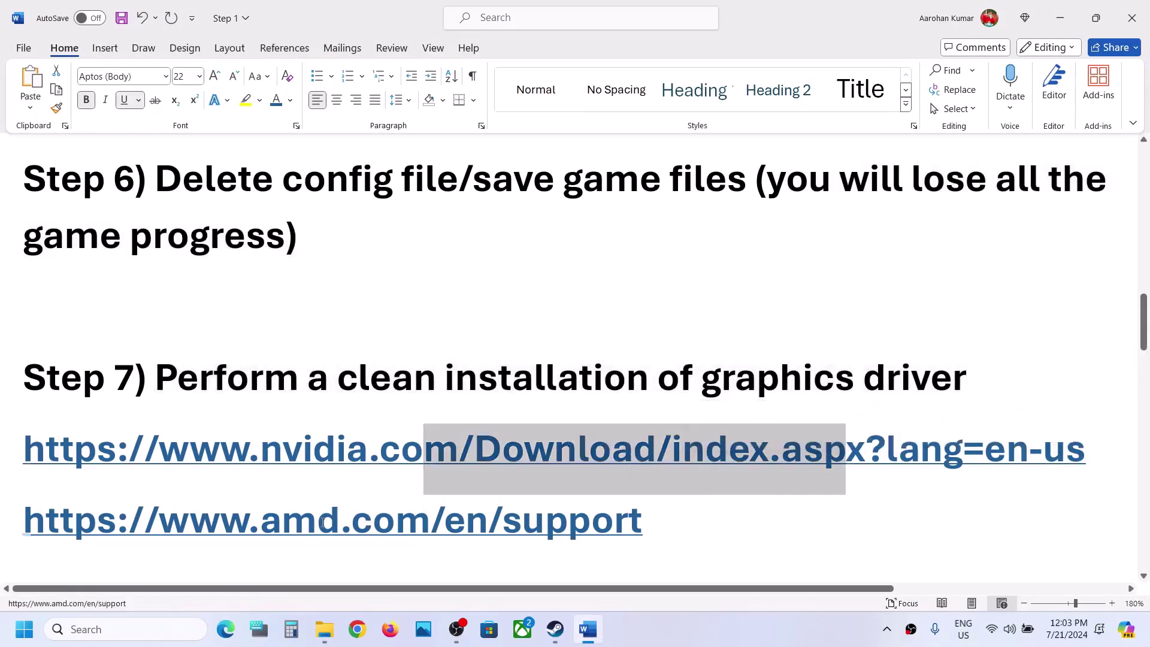
left_click_drag(321, 523, 568, 521)
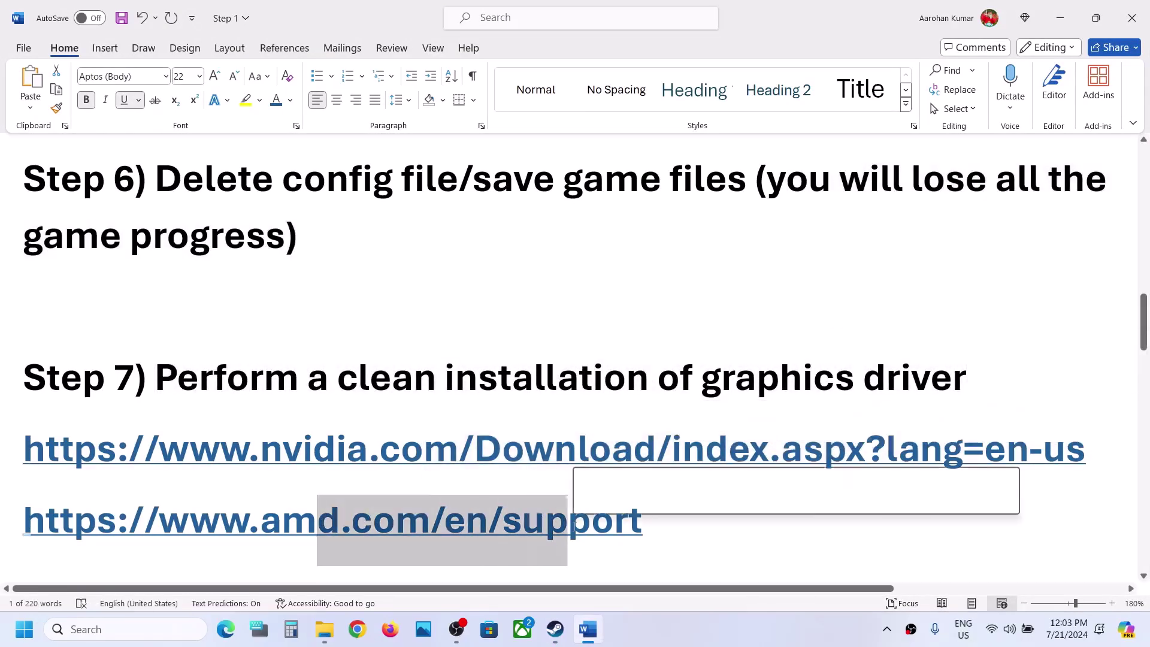
left_click(552, 642)
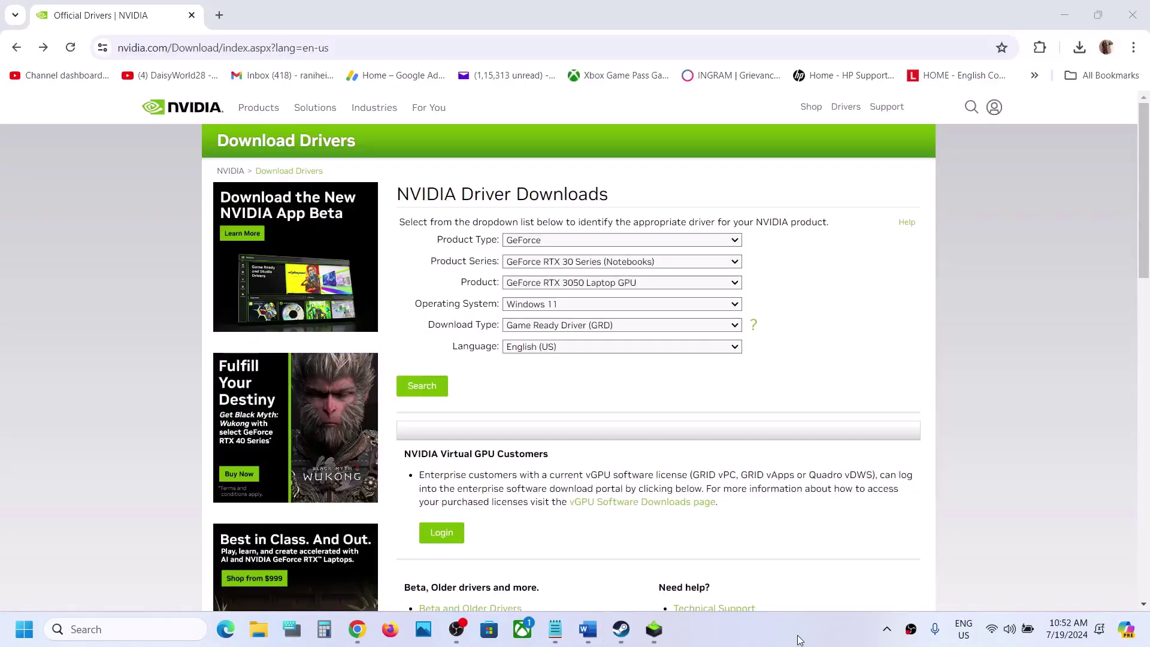
Search NVIDIA drivers for GeForce RTX 30 Series (Notebooks), RTX 3050 Laptop GPU, Windows 11
left_click(603, 242)
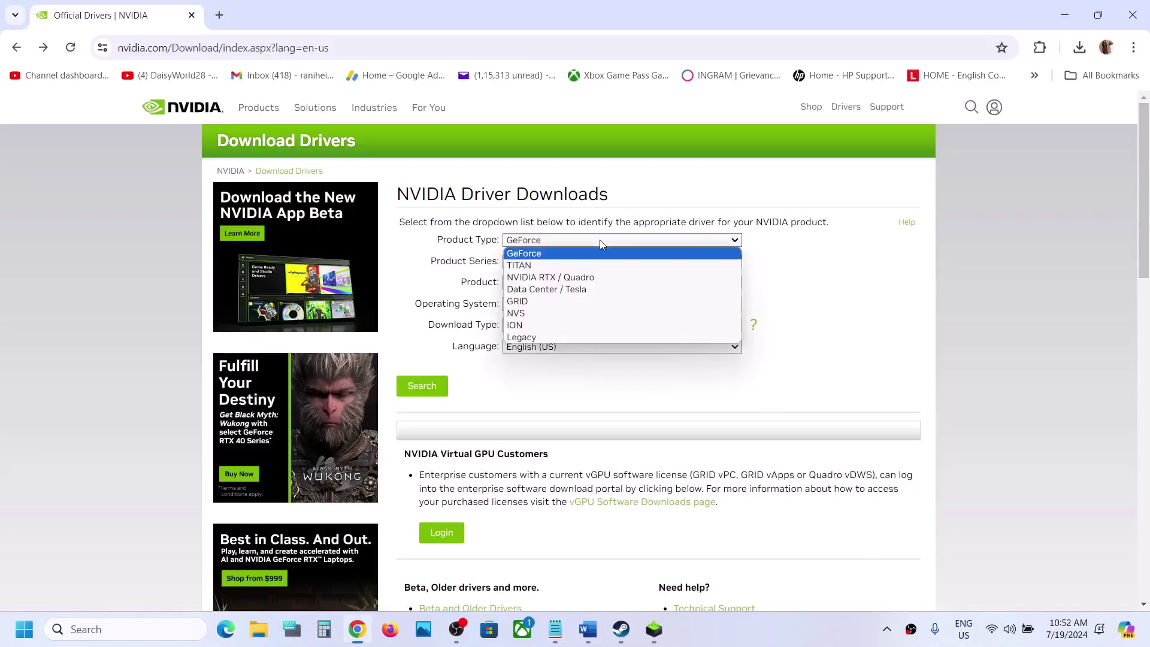
left_click(557, 254)
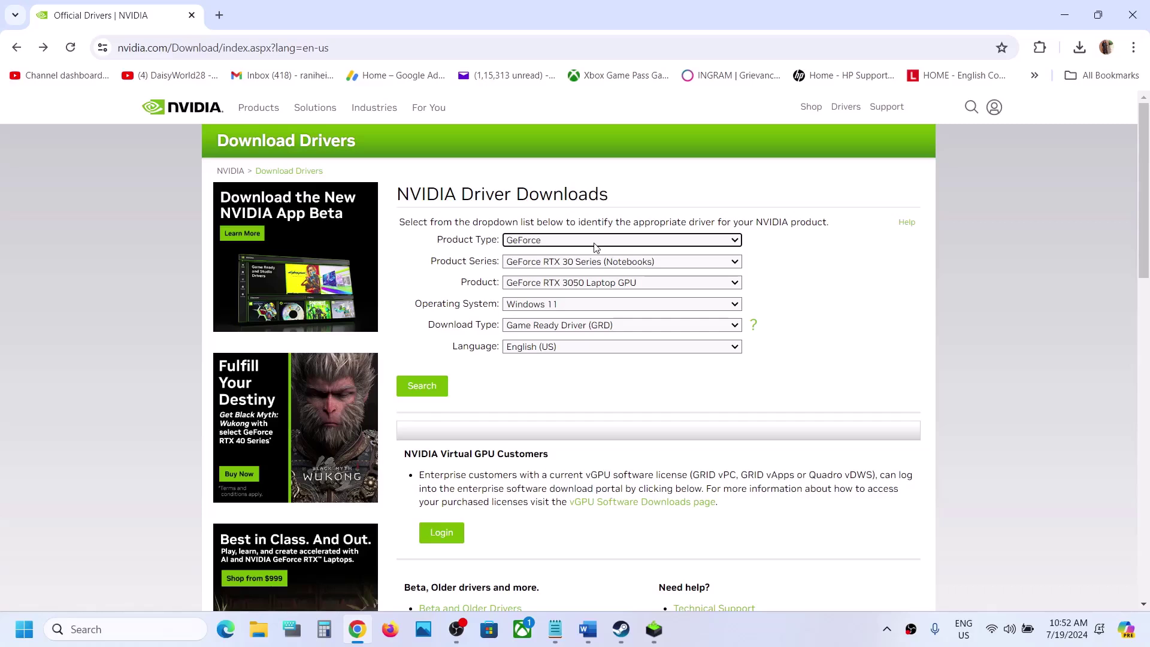
left_click(561, 264)
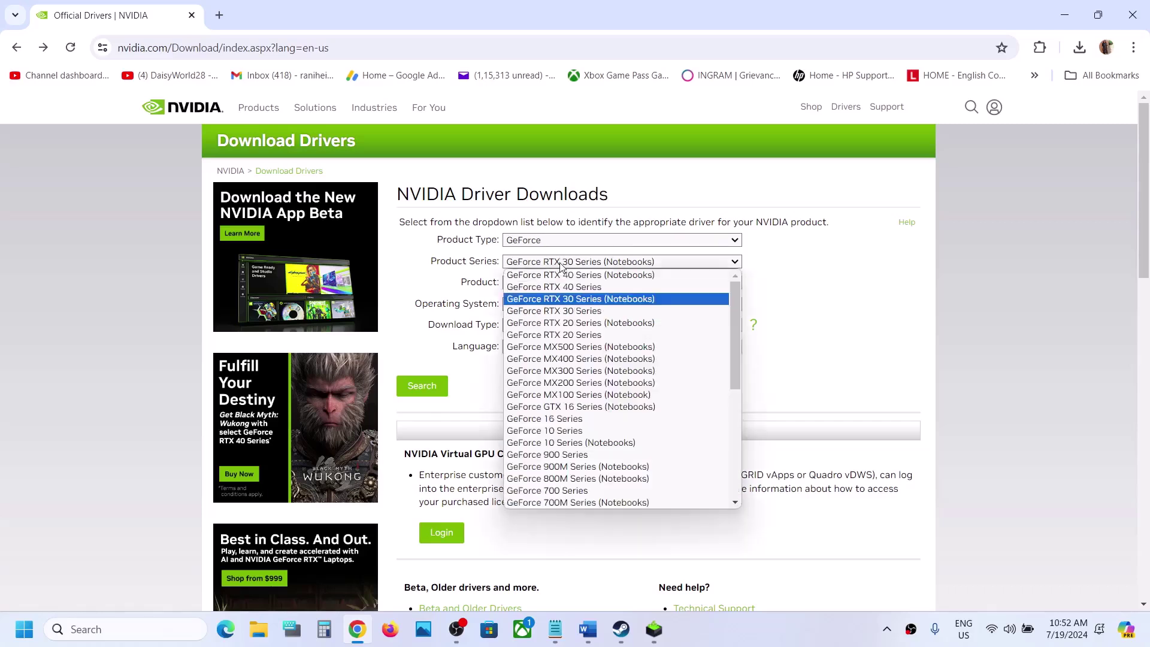
left_click(597, 299)
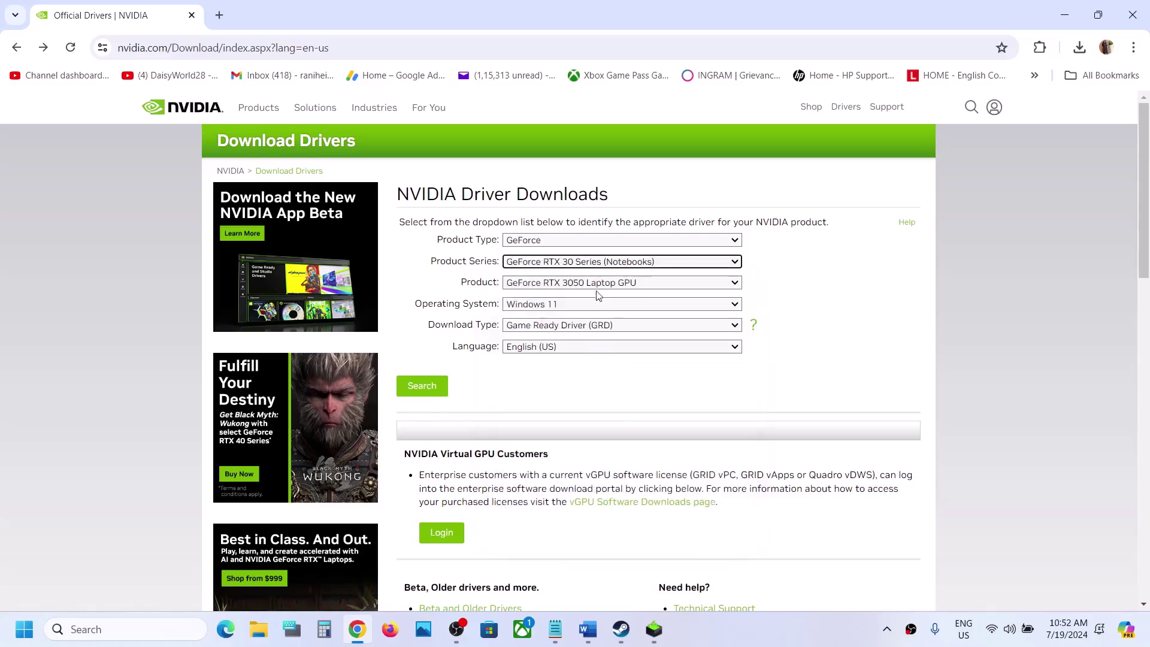
left_click(580, 287)
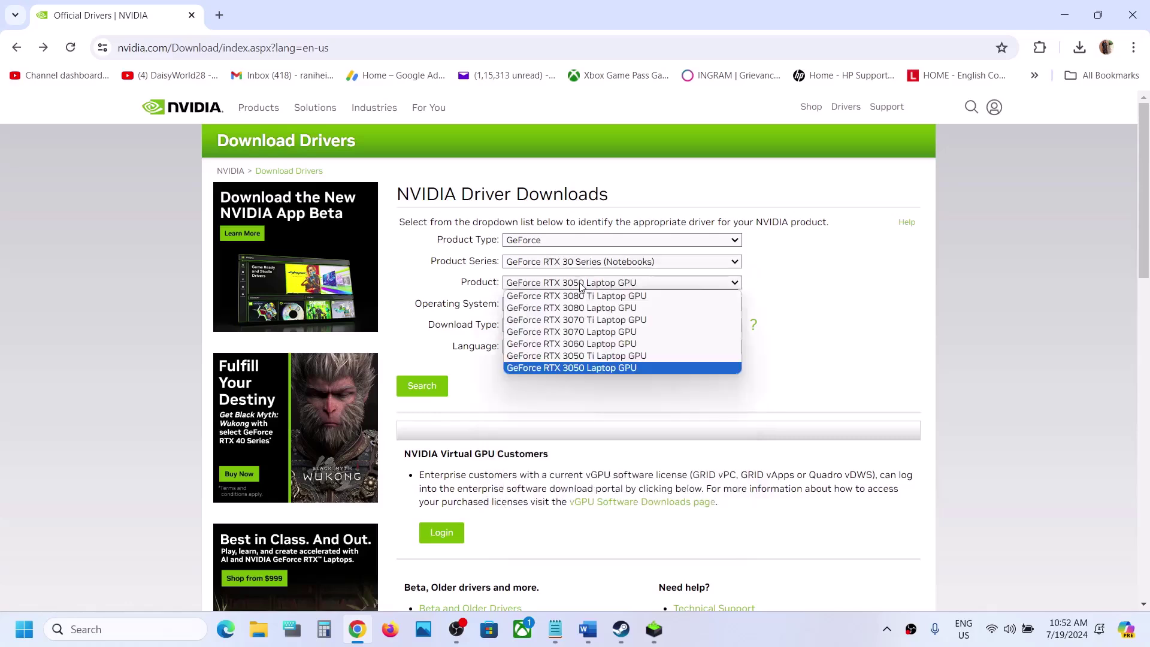
left_click(615, 369)
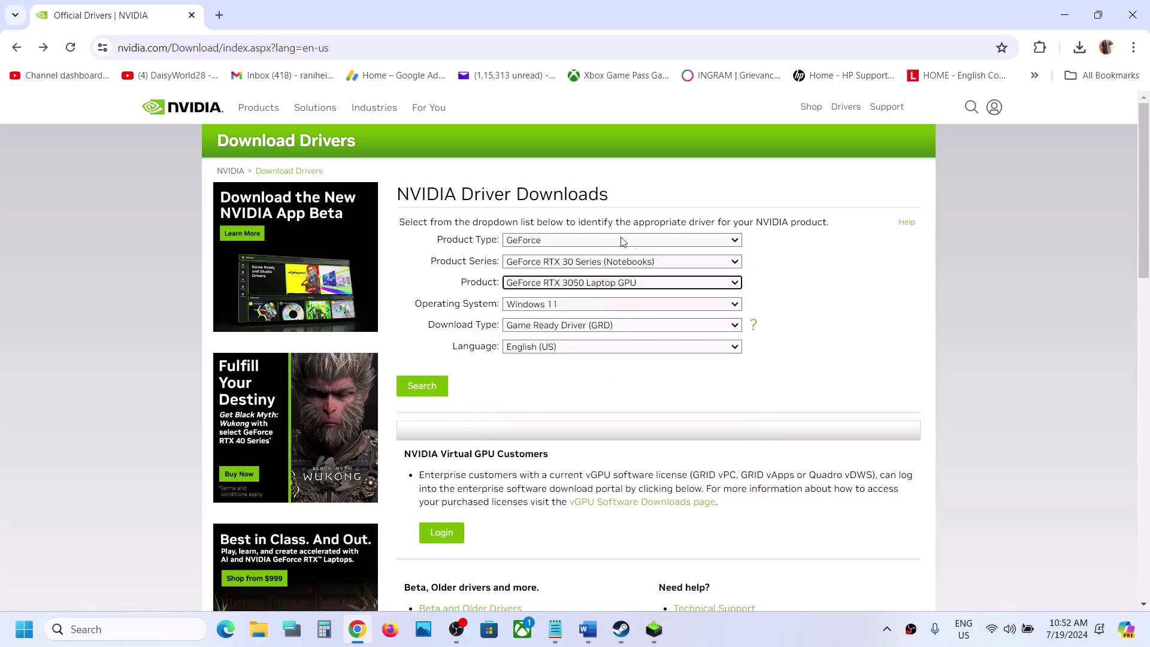
left_click(560, 311)
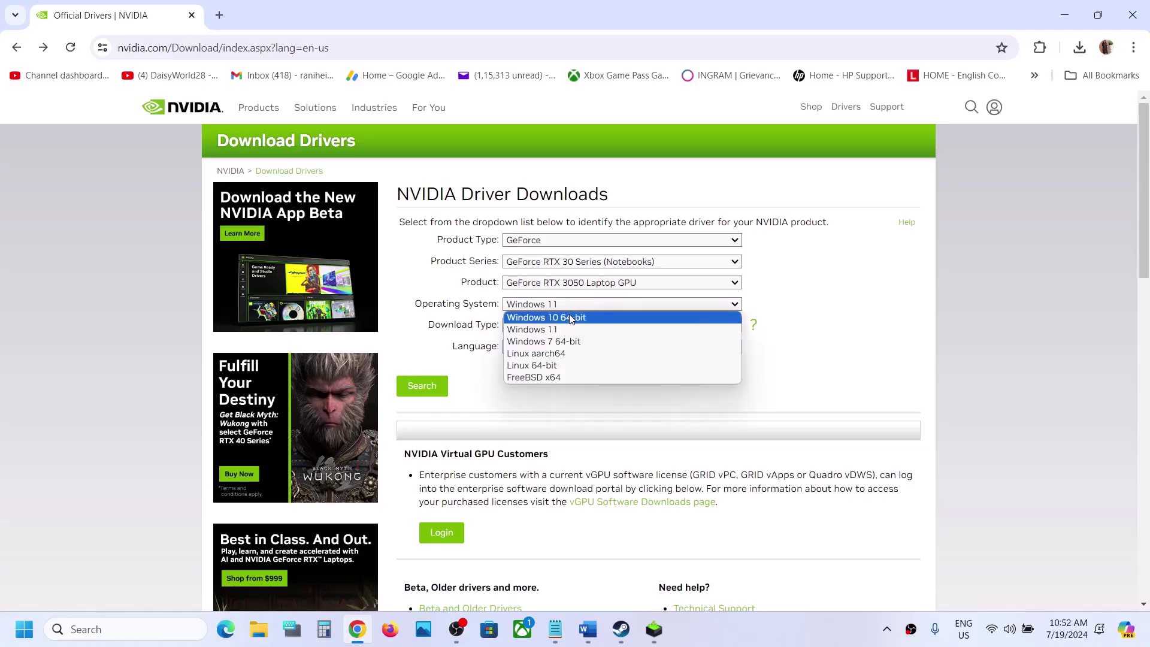
left_click(578, 327)
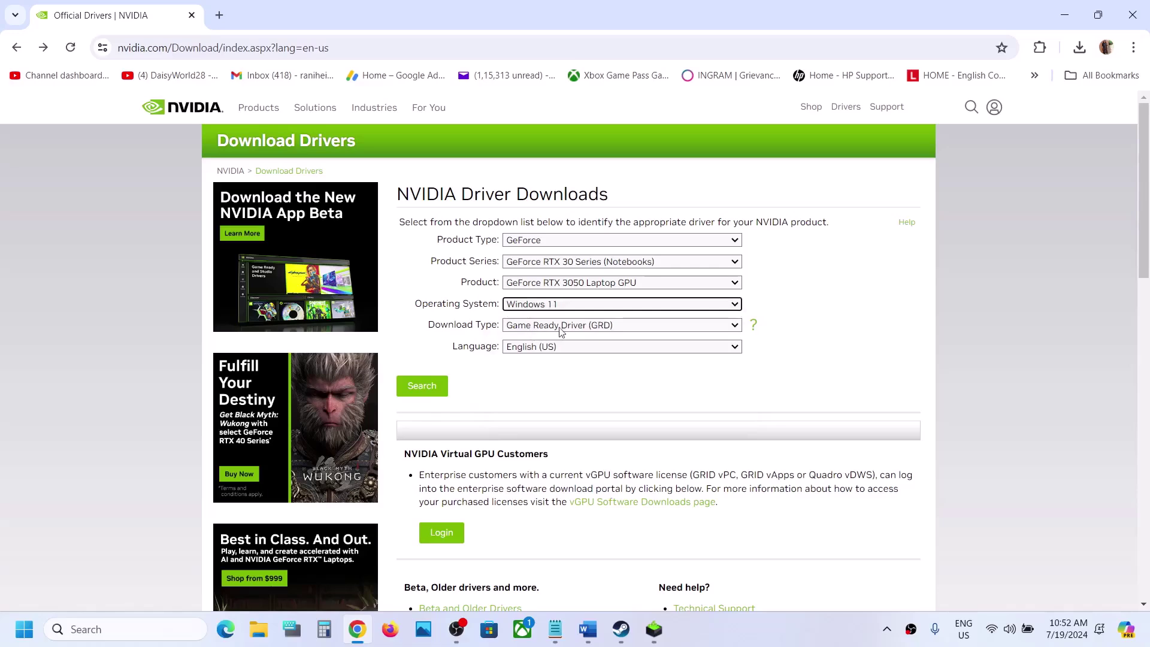
left_click(422, 385)
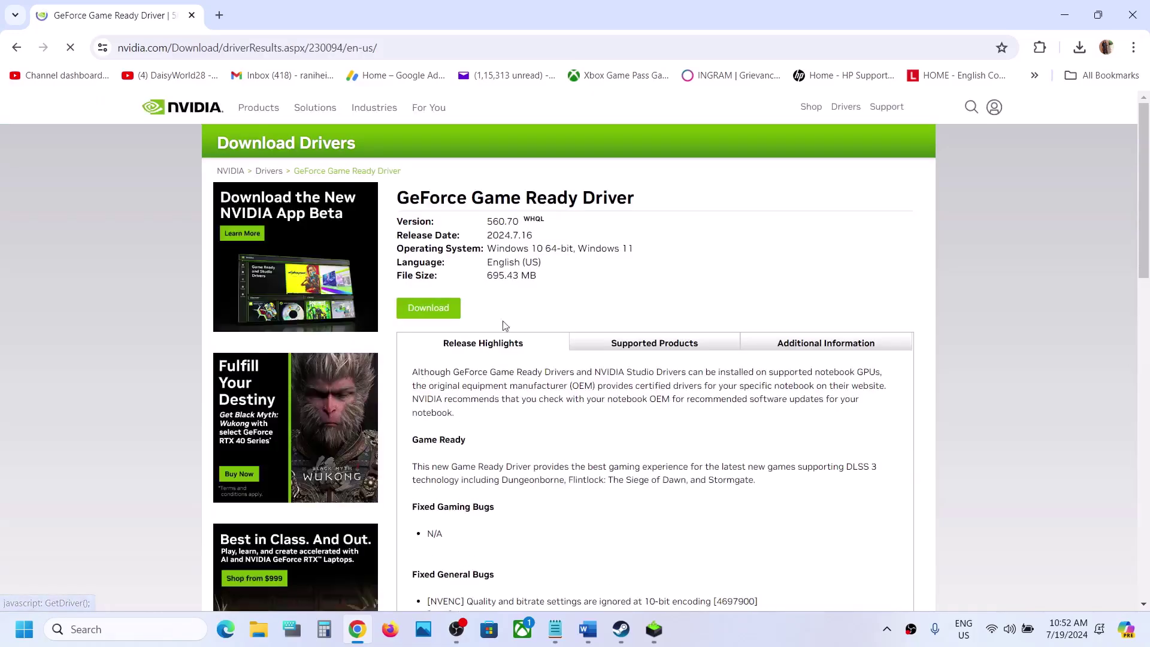
Download GeForce Game Ready Driver 560.70 and check the download's progress
left_click(443, 303)
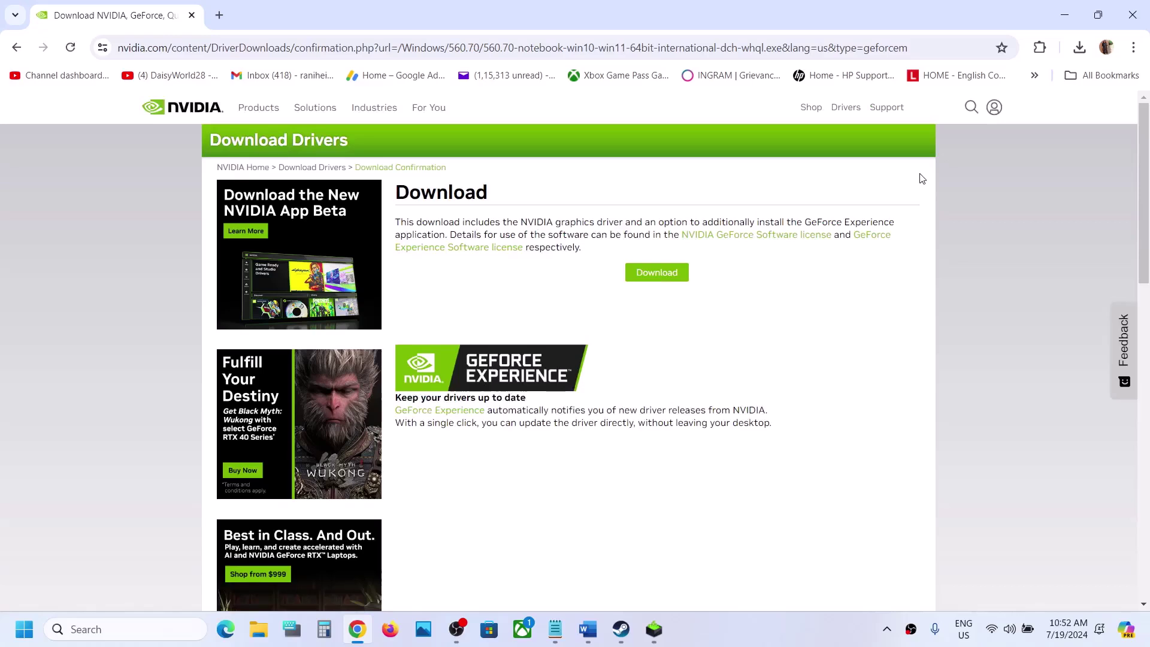
left_click(670, 274)
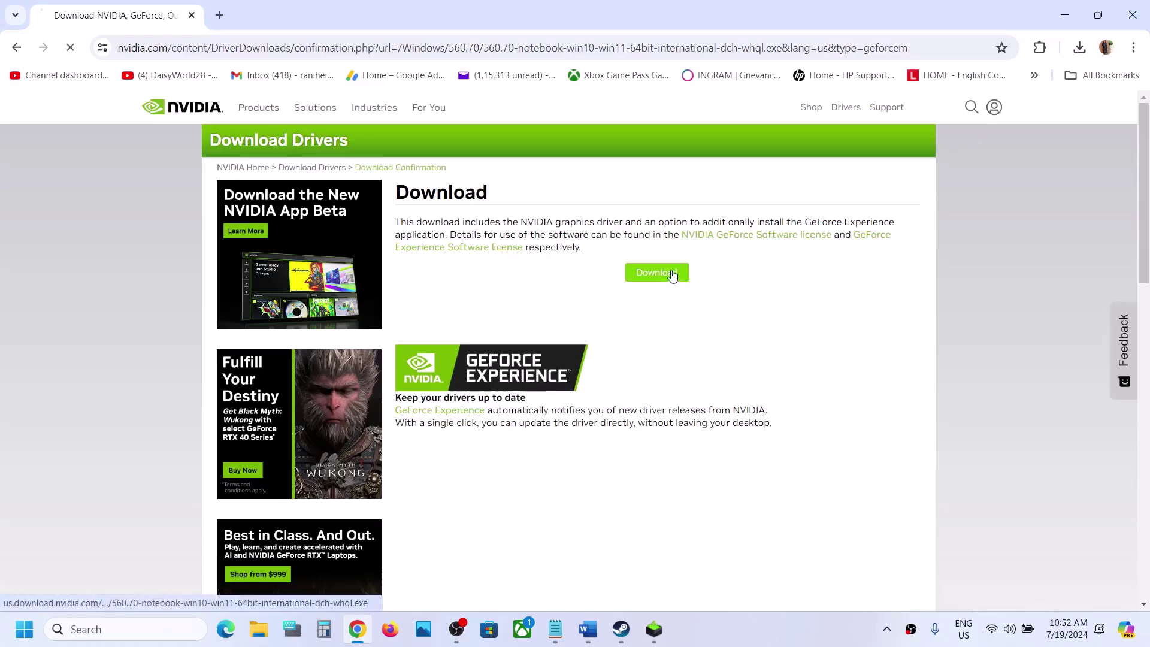
left_click(1080, 48)
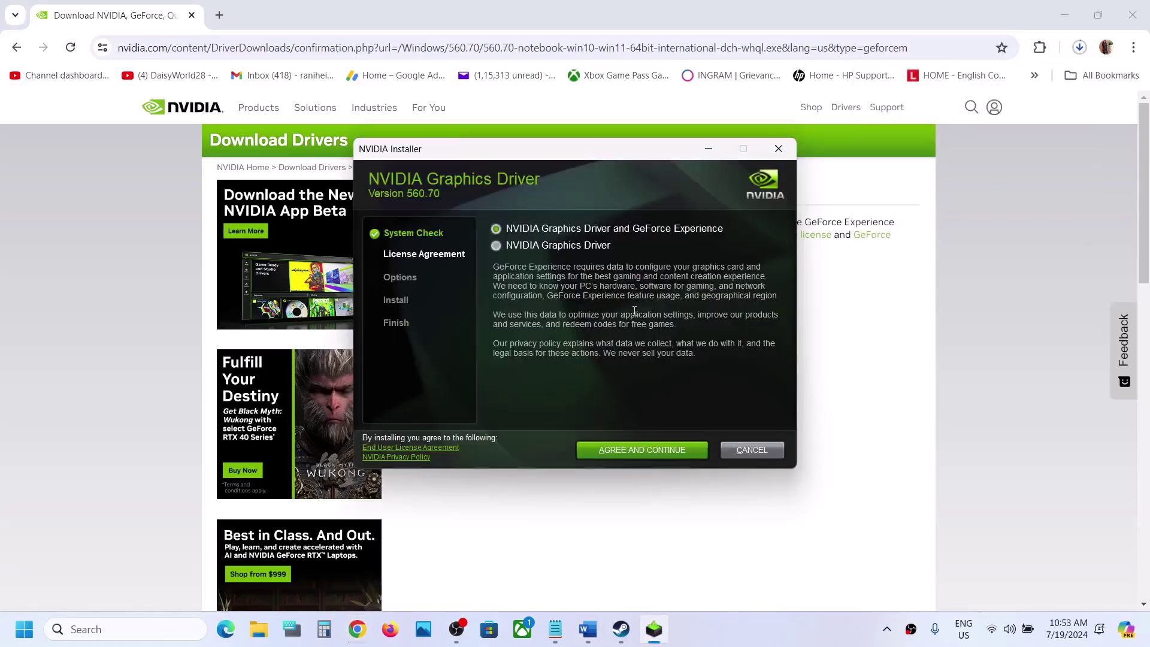
Run a custom clean installation of NVIDIA driver 560.70, then choose Restart from the power menu
left_click(628, 449)
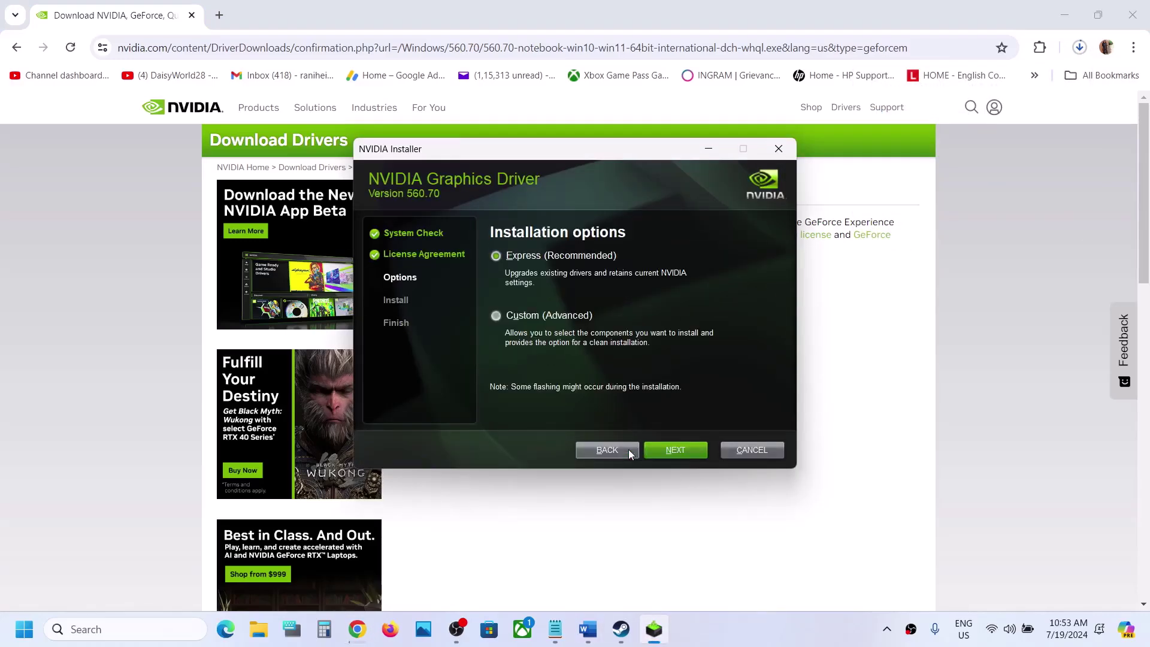
left_click(535, 317)
left_click(664, 452)
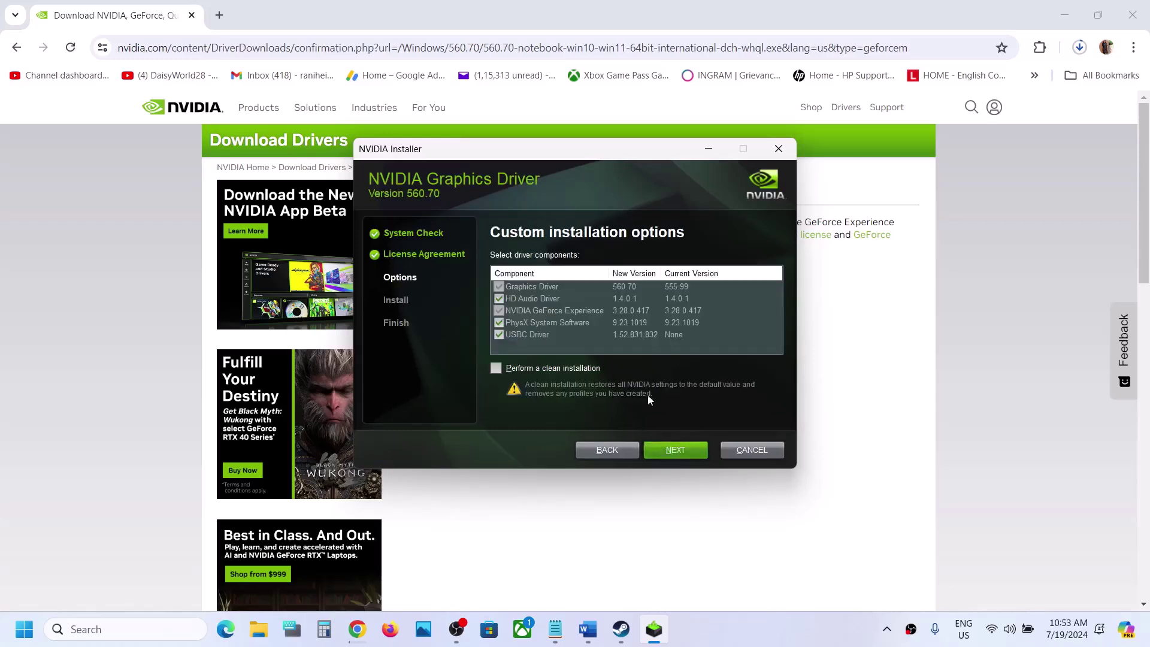
left_click(496, 369)
left_click(678, 454)
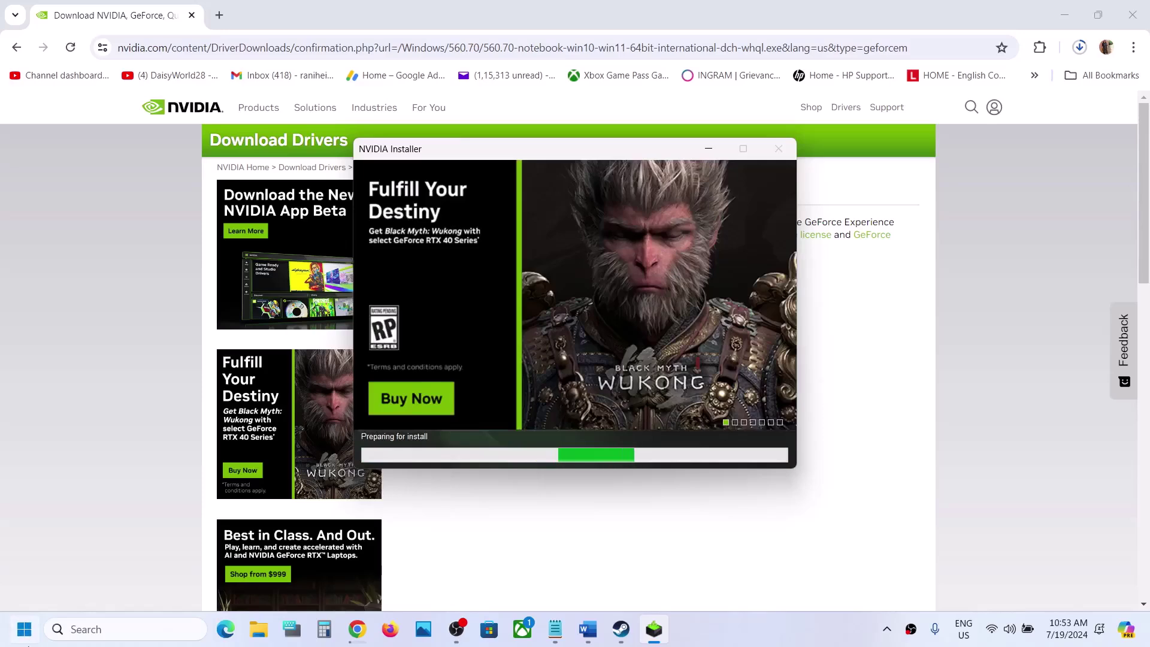
key("super")
left_click(435, 579)
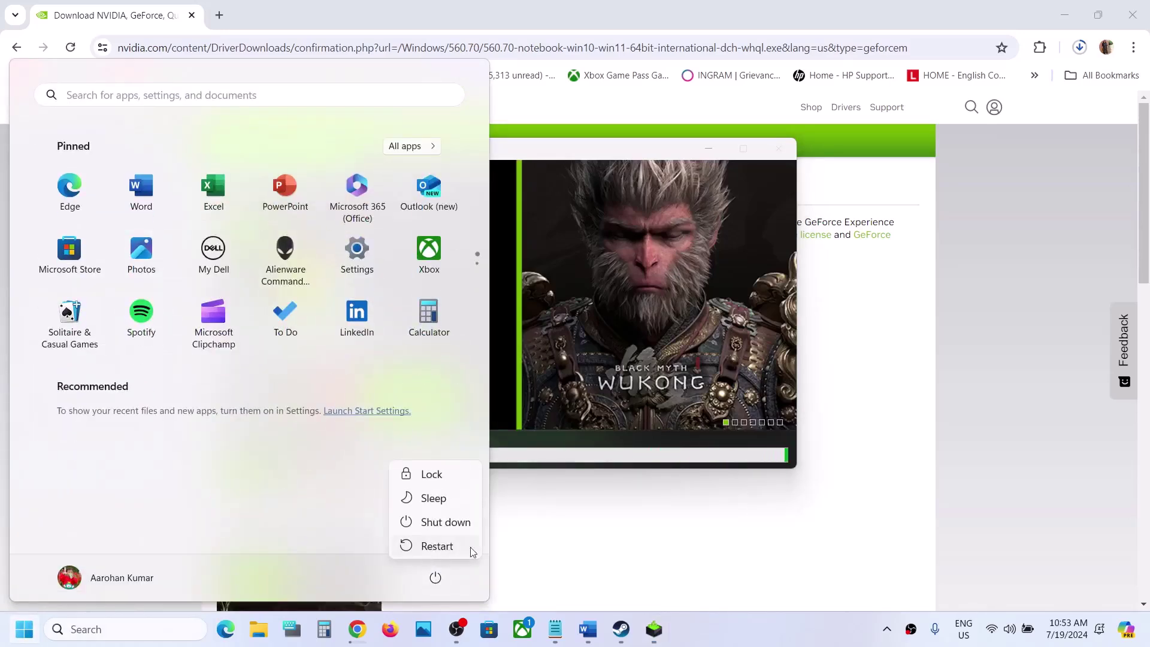
left_click(745, 641)
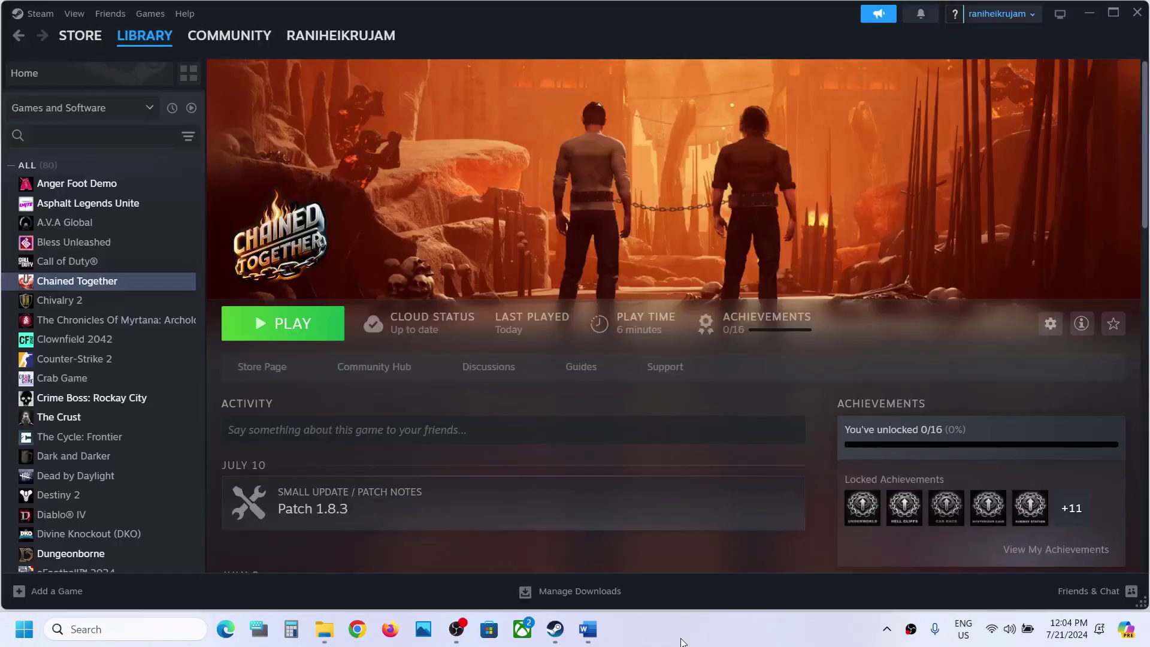
Scroll Word's fix list to the dedicated graphics card step and highlight it
left_click(588, 629)
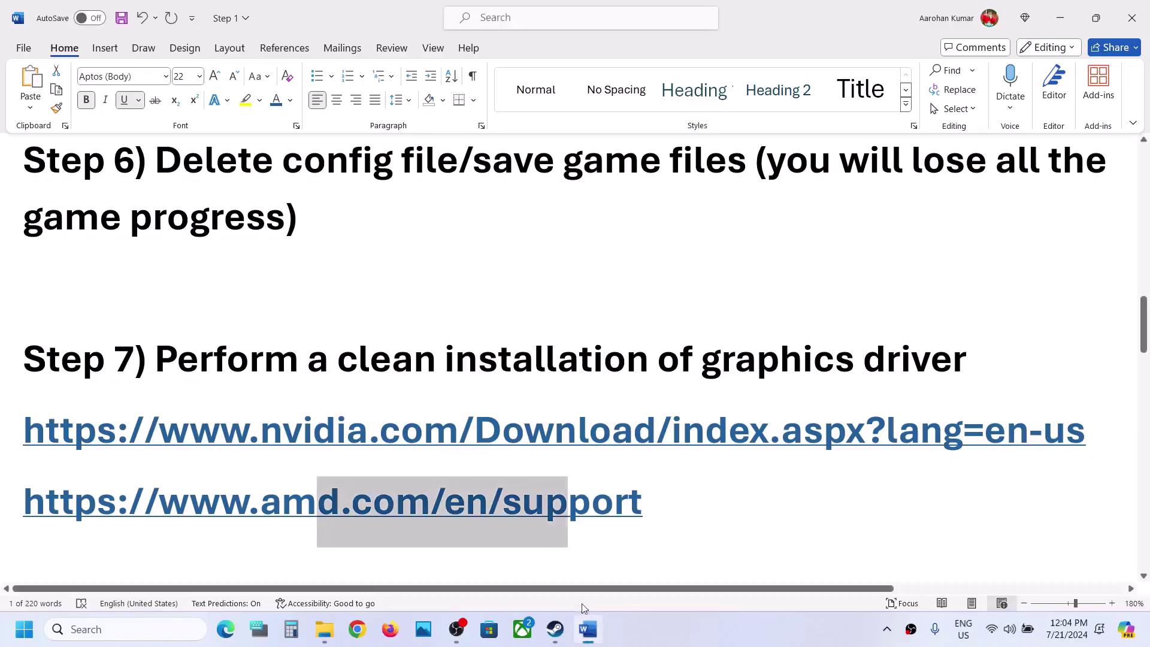
scroll(442, 468, "down", 5)
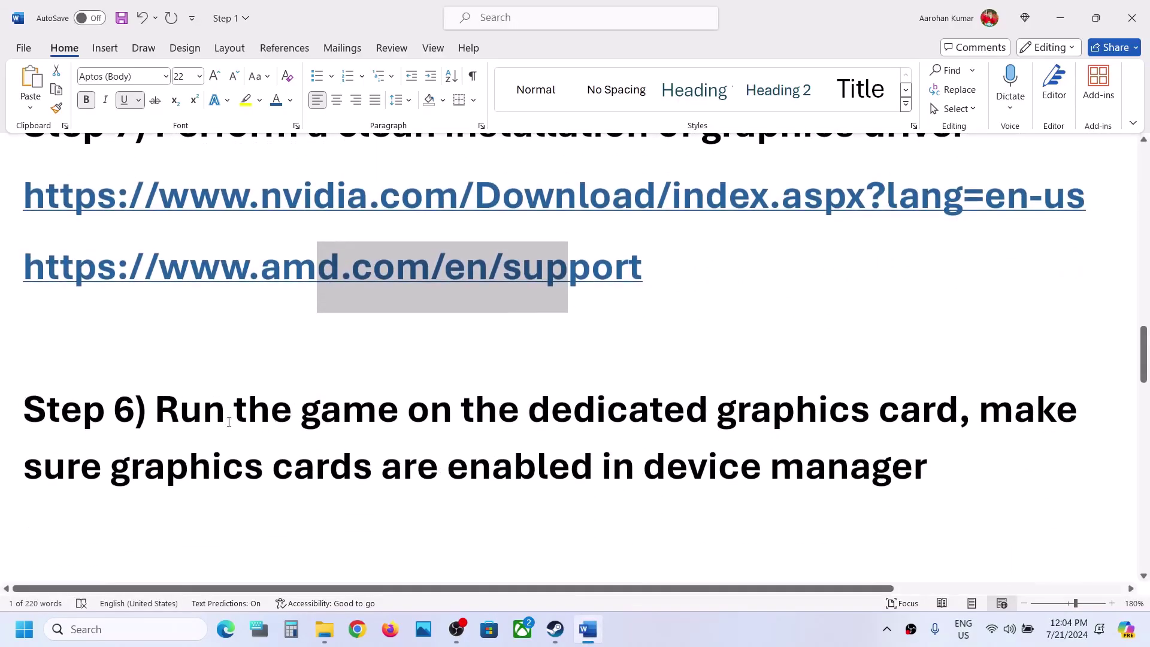
left_click_drag(192, 423, 712, 419)
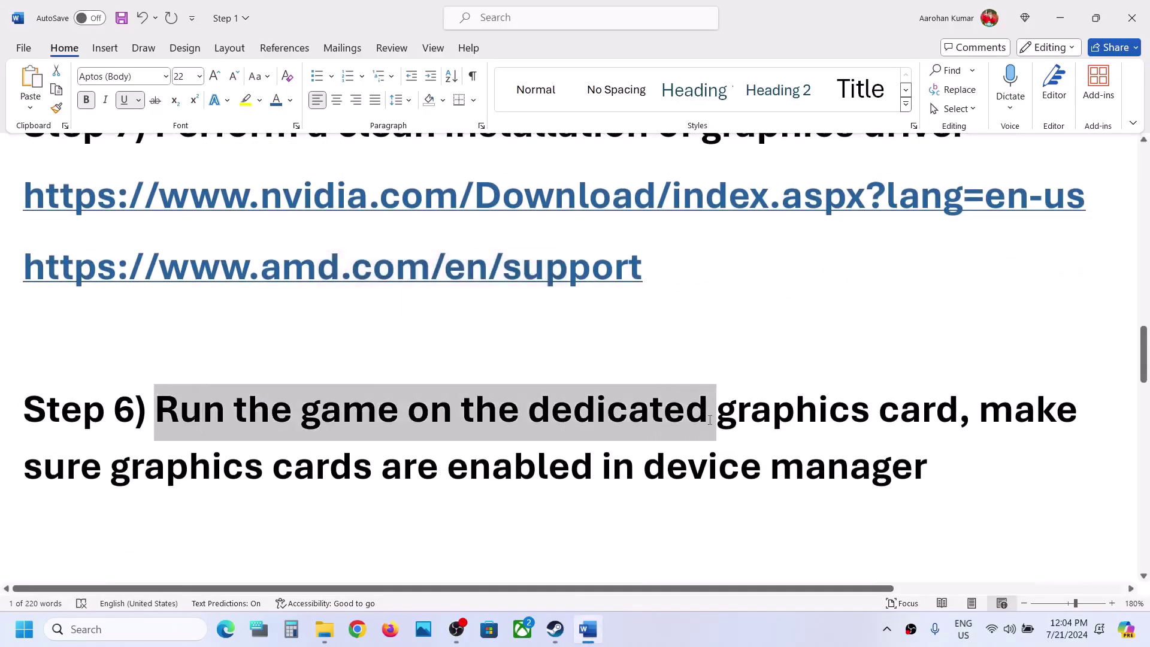
double_click(812, 421)
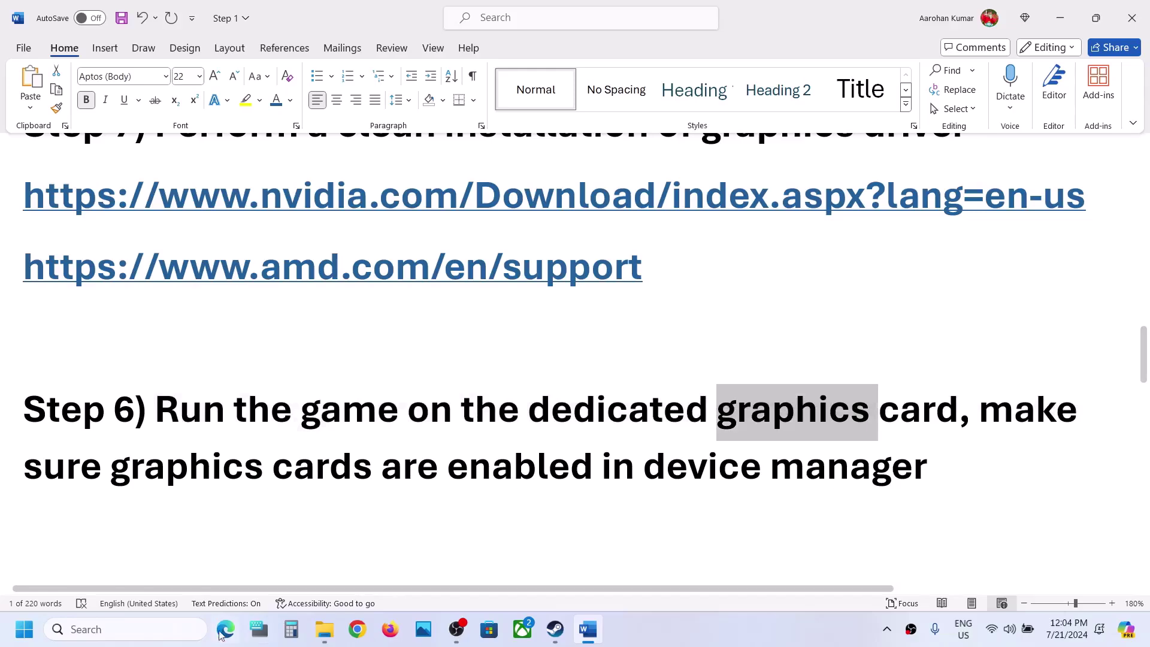
left_click(179, 634)
Add the ChainedTogether launcher executable in Graphics settings and set it to High performance
type("graphics")
key("Return")
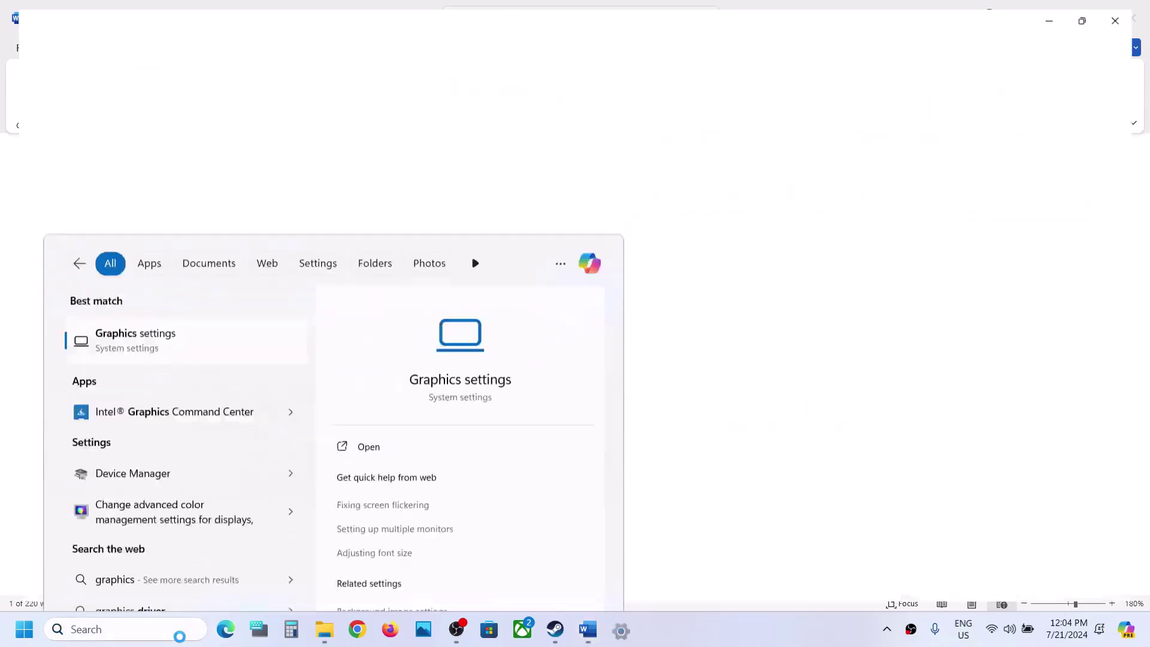
left_click(372, 268)
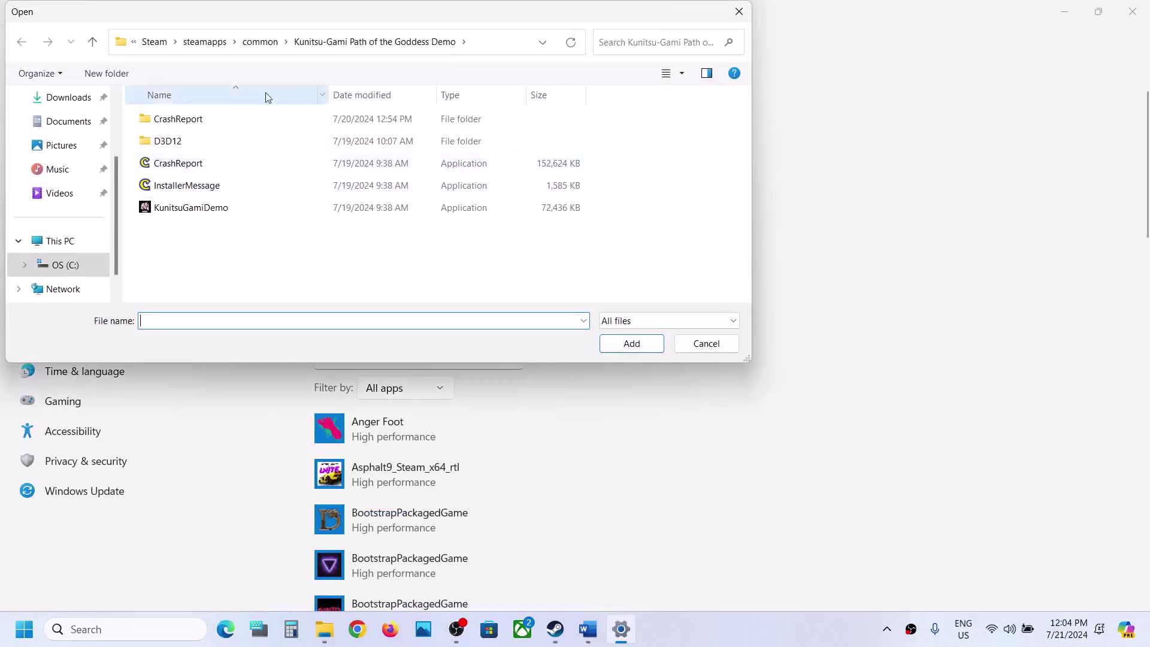
left_click(260, 42)
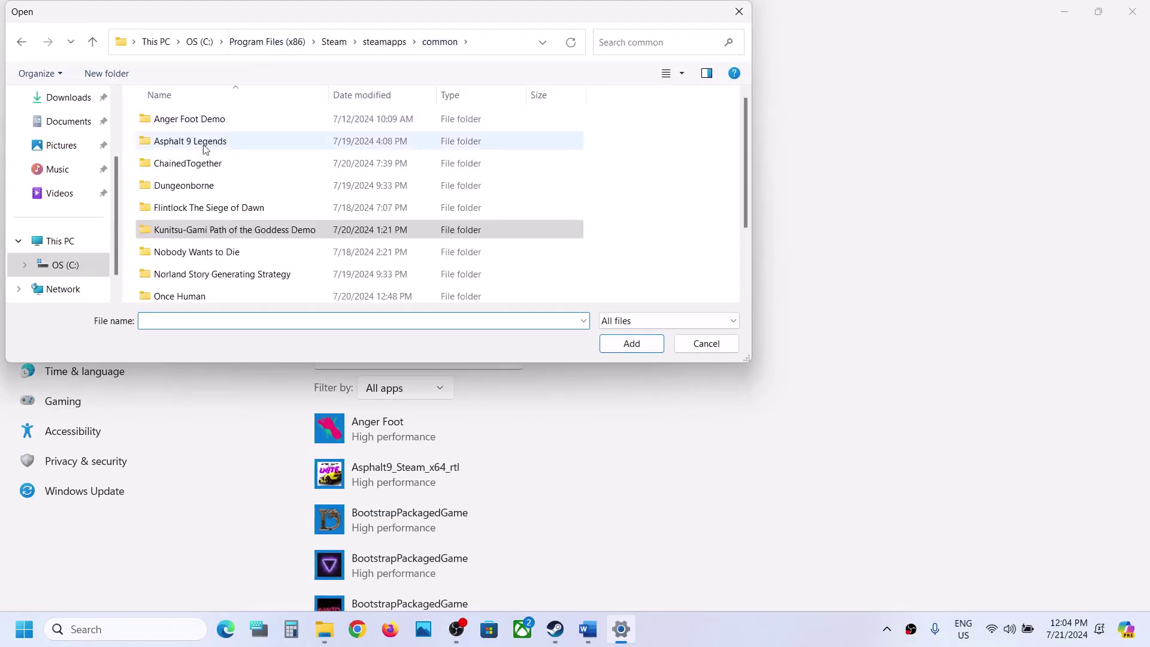
double_click(189, 163)
left_click(183, 165)
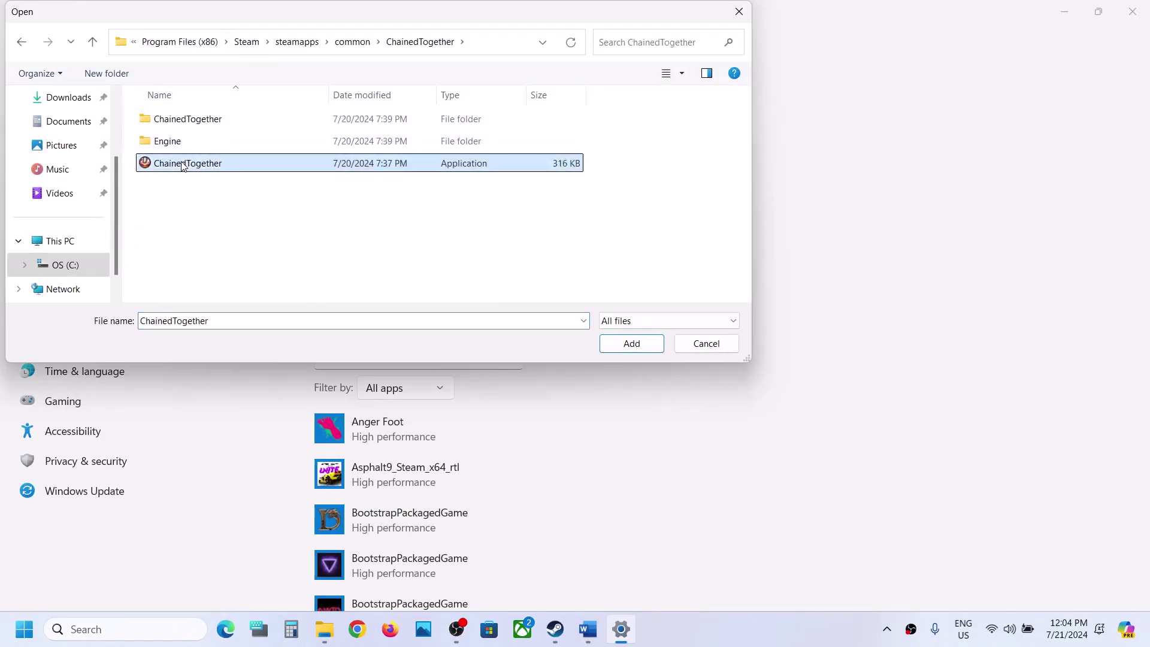
left_click(626, 348)
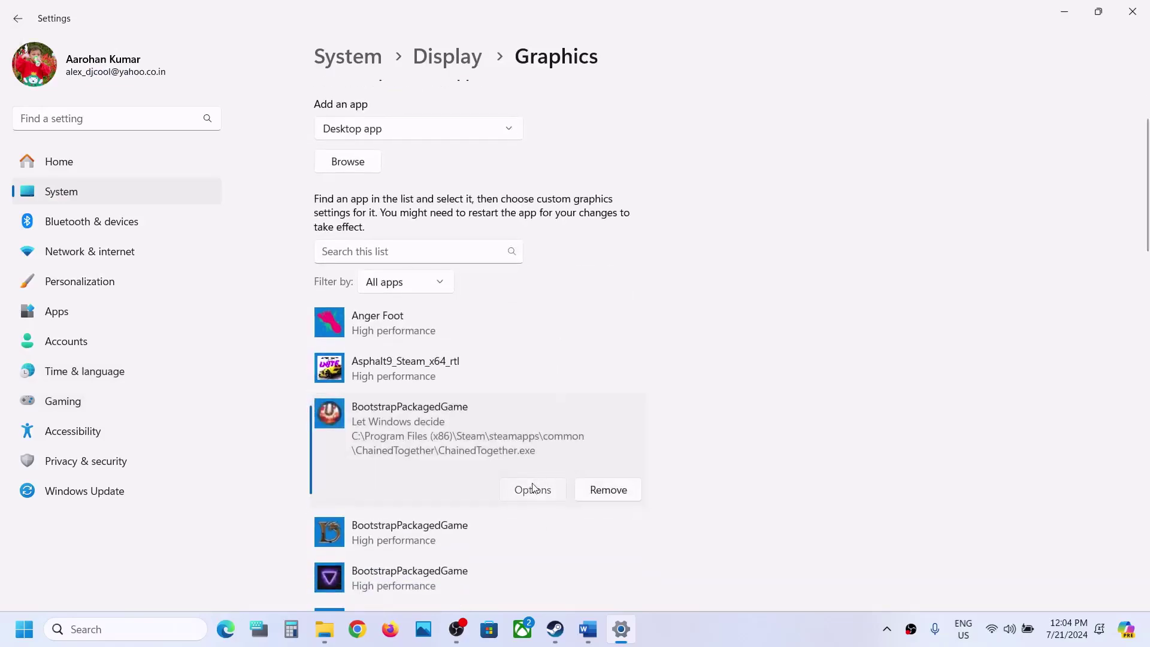
left_click(534, 489)
left_click(497, 309)
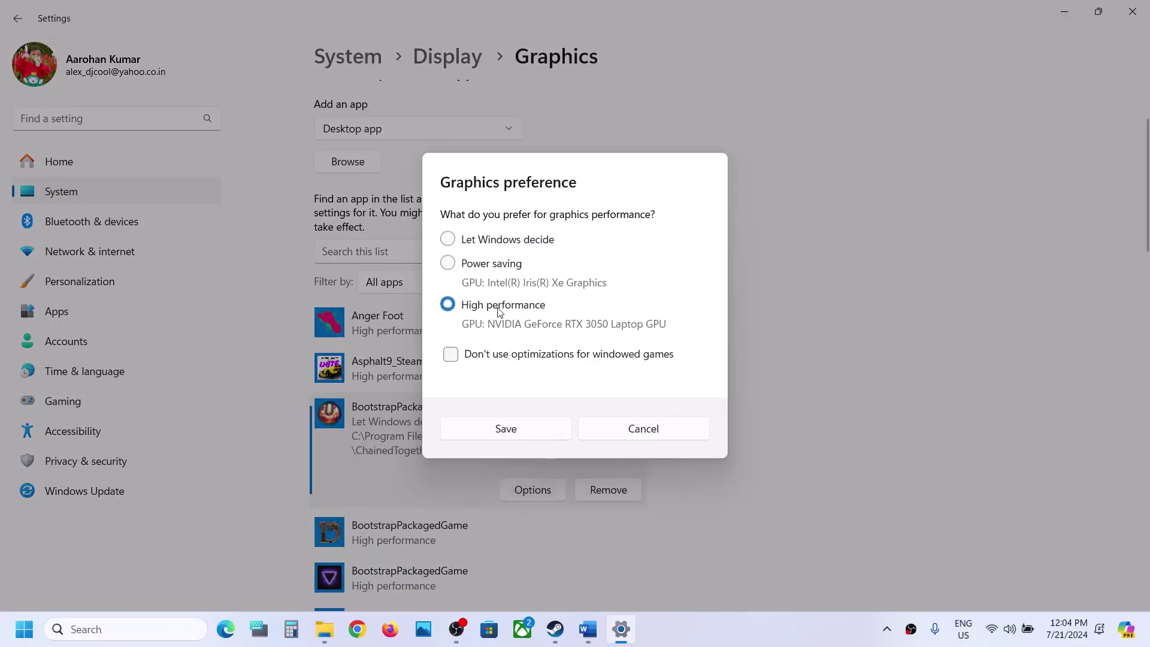
left_click(539, 428)
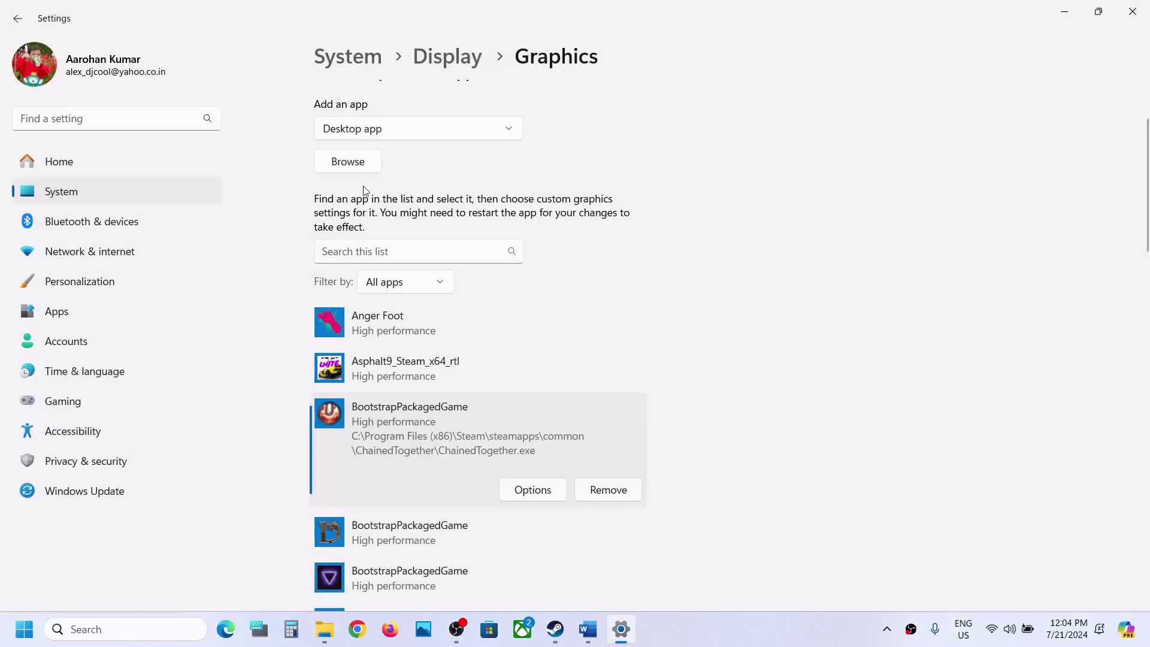
Add ChainedTogether-Win64-Shipping from Binaries\Win64 with High performance, then highlight 'graphics cards are' in Word
left_click(352, 166)
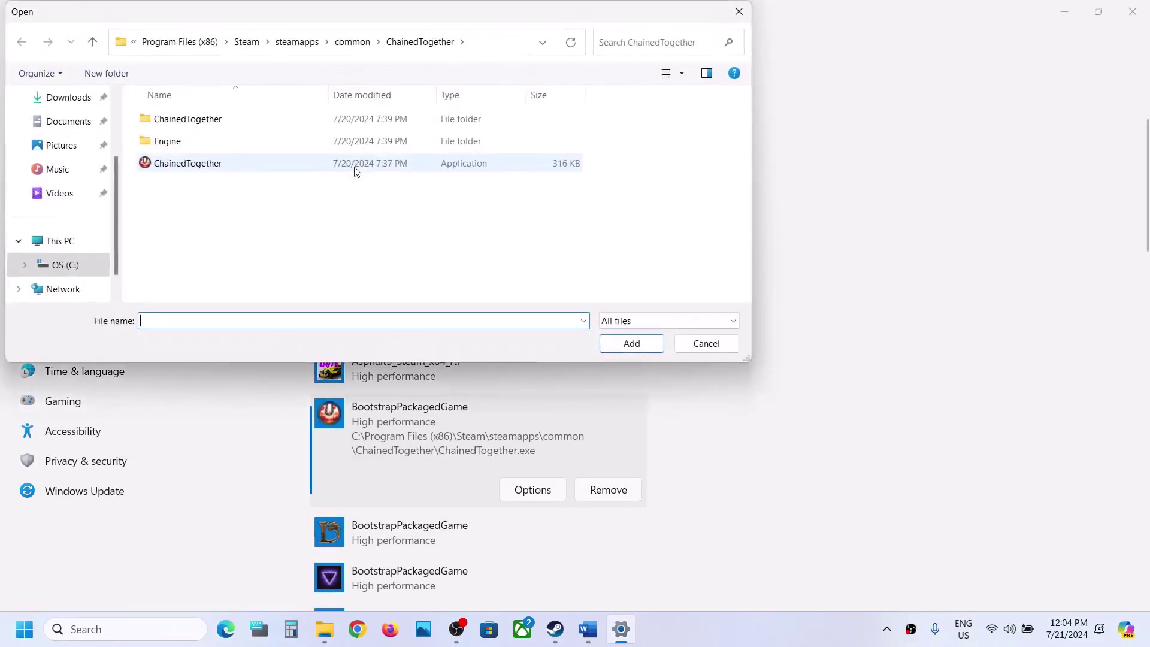
double_click(192, 120)
double_click(193, 123)
double_click(192, 121)
left_click(189, 145)
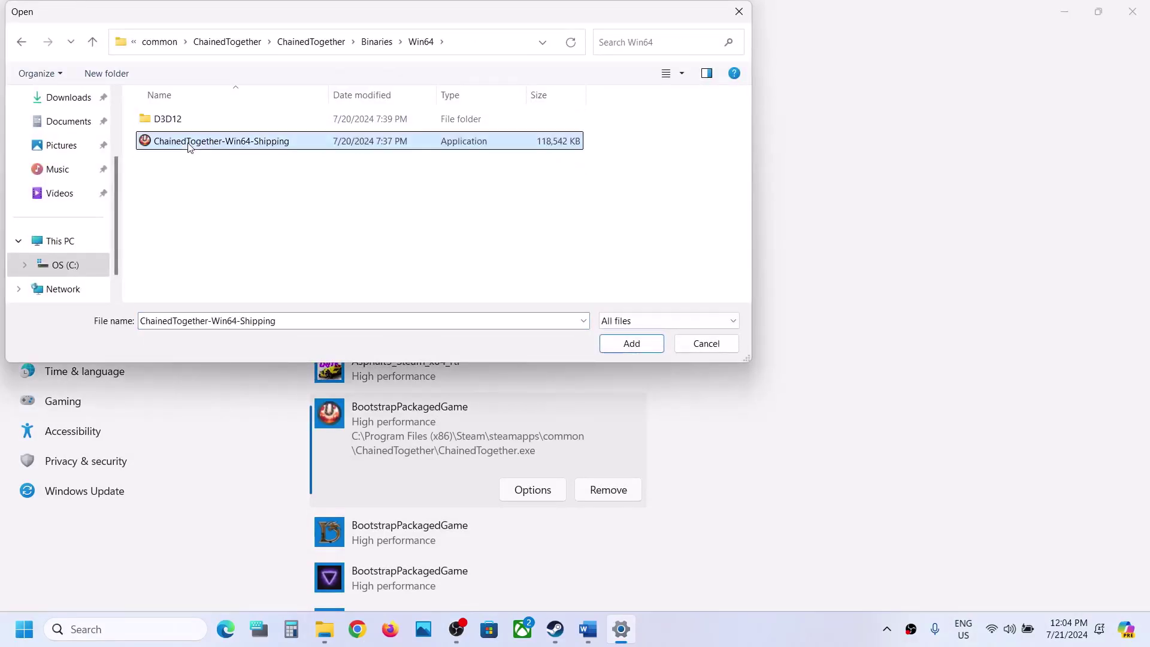
left_click(652, 348)
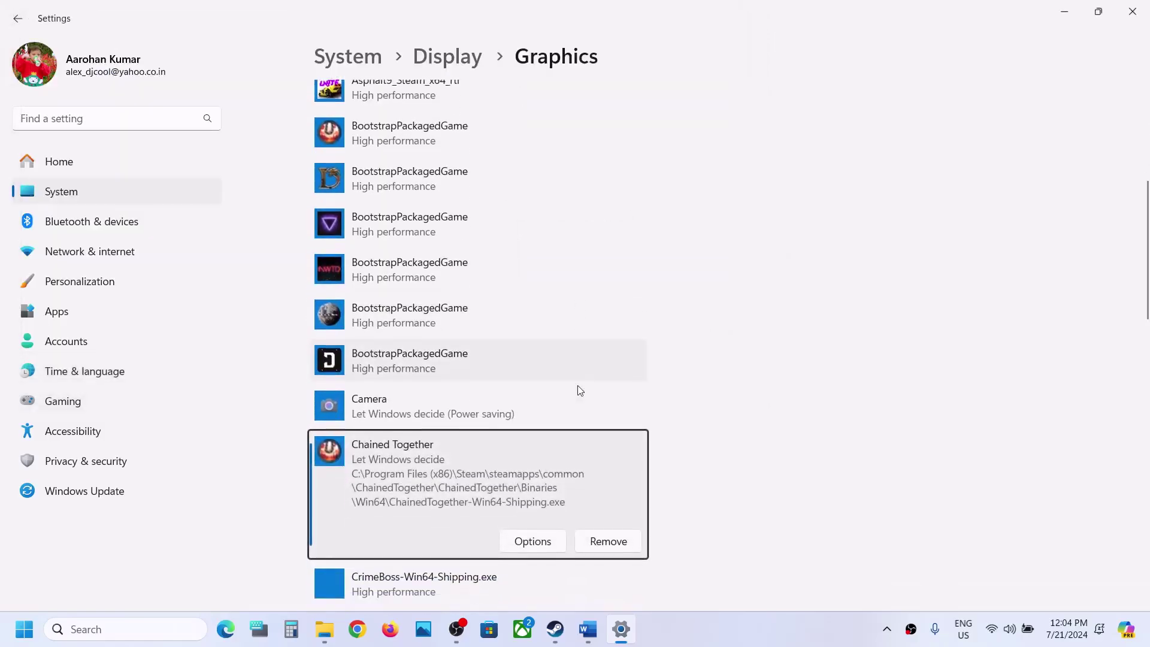
left_click(548, 547)
left_click(489, 310)
left_click(532, 431)
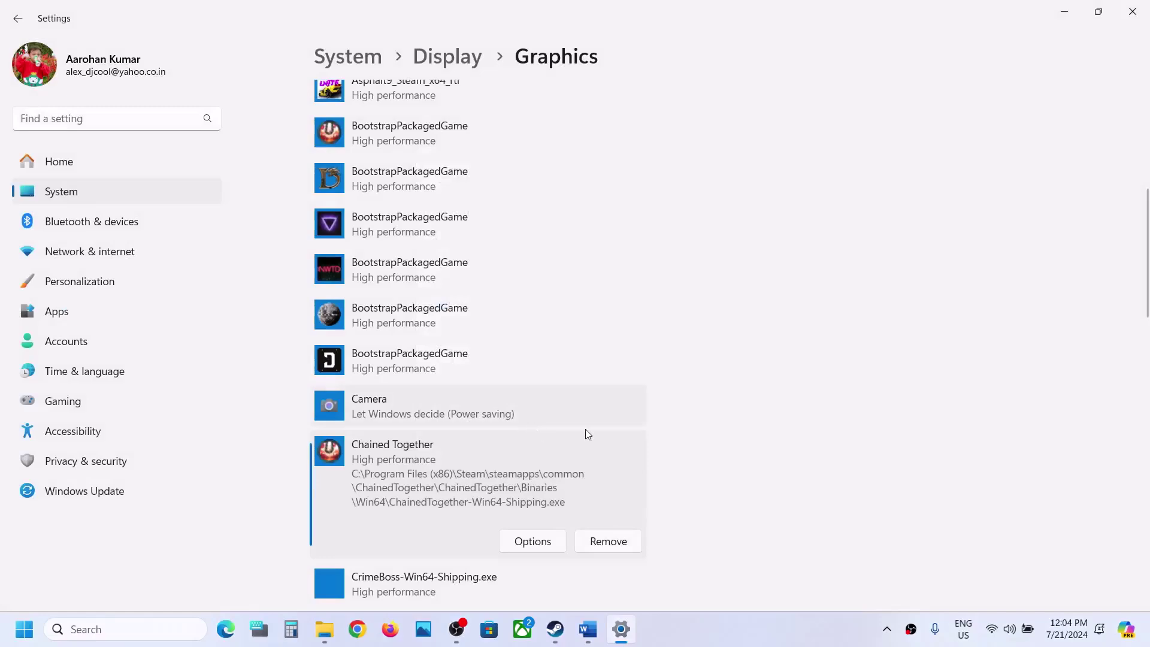
left_click(596, 633)
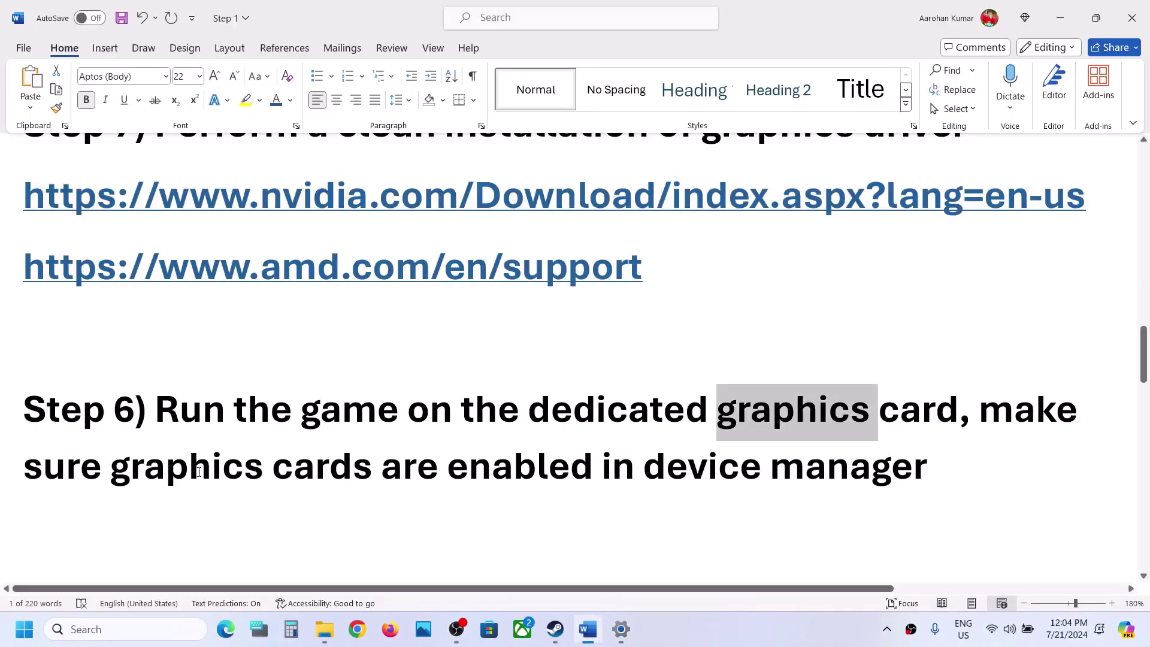
left_click_drag(199, 473, 442, 473)
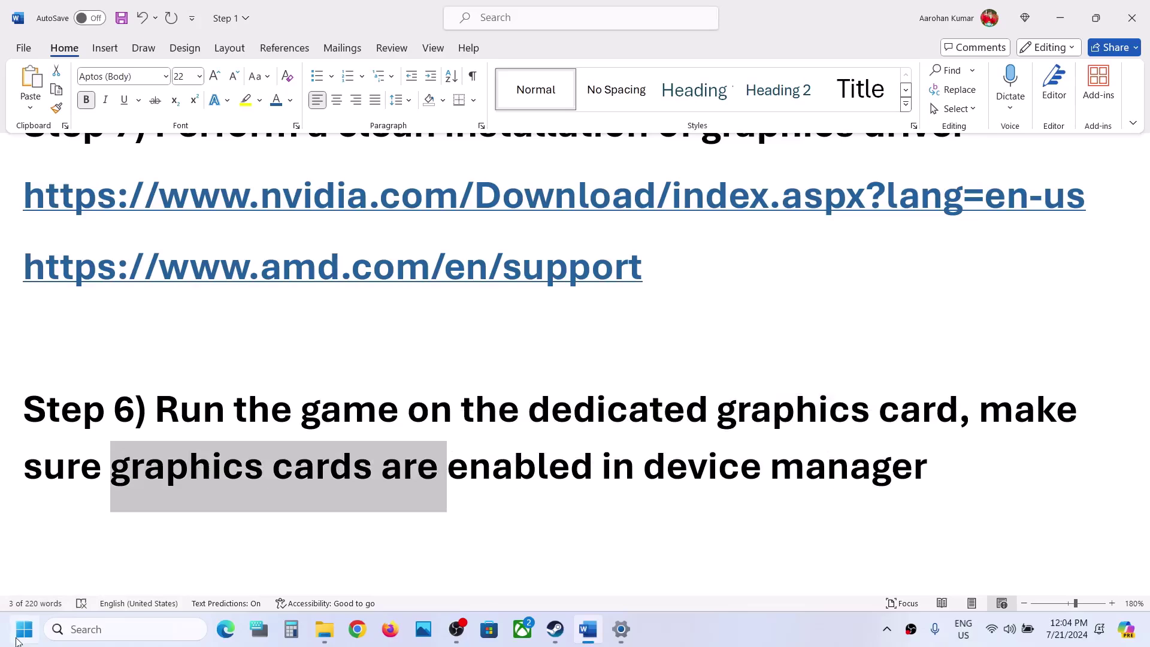
Check in Device Manager that Intel Iris Xe Graphics and NVIDIA GeForce RTX 3050 Laptop GPU are enabled, then close it
right_click(18, 641)
left_click(48, 299)
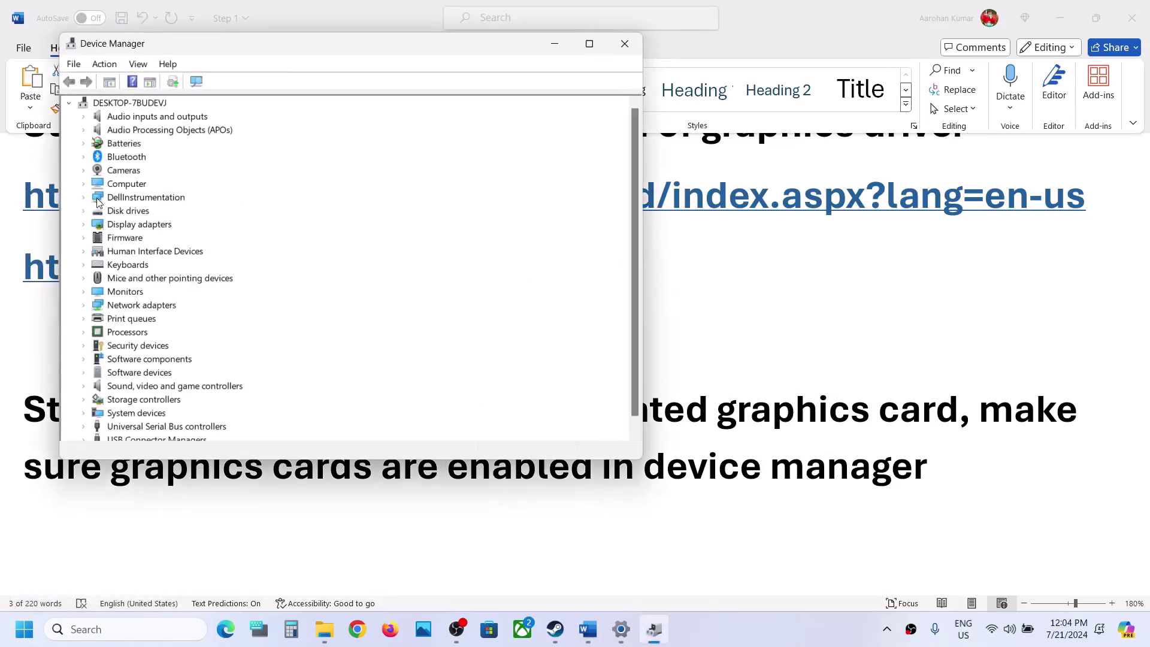
left_click(83, 225)
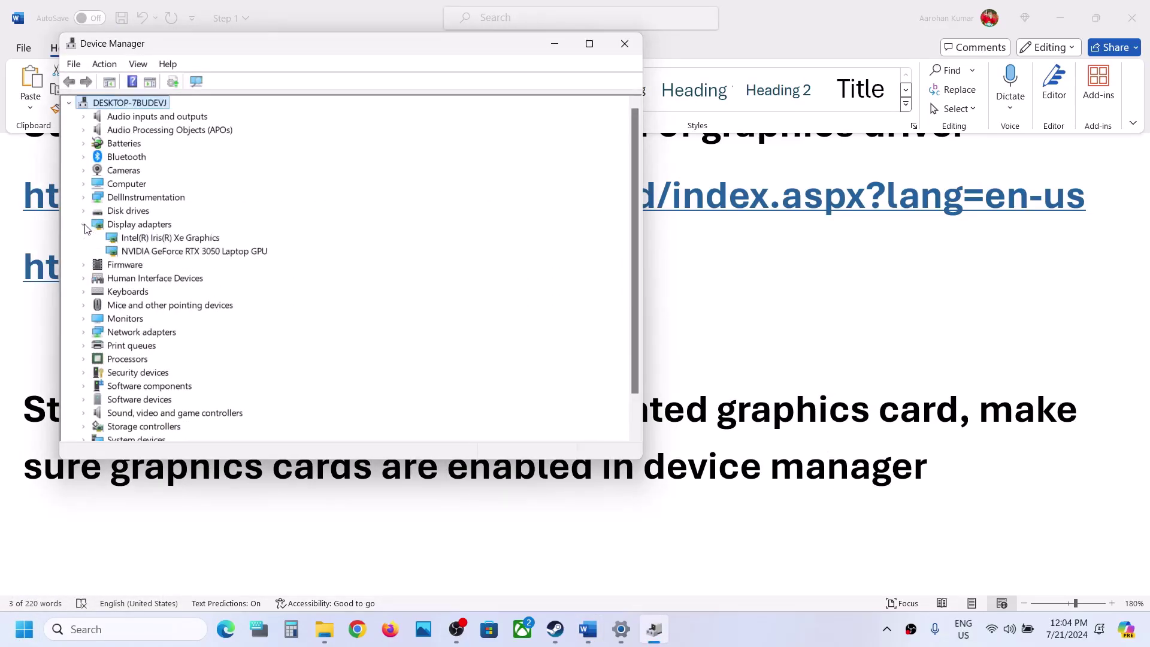
left_click(167, 250)
left_click(167, 240)
right_click(167, 242)
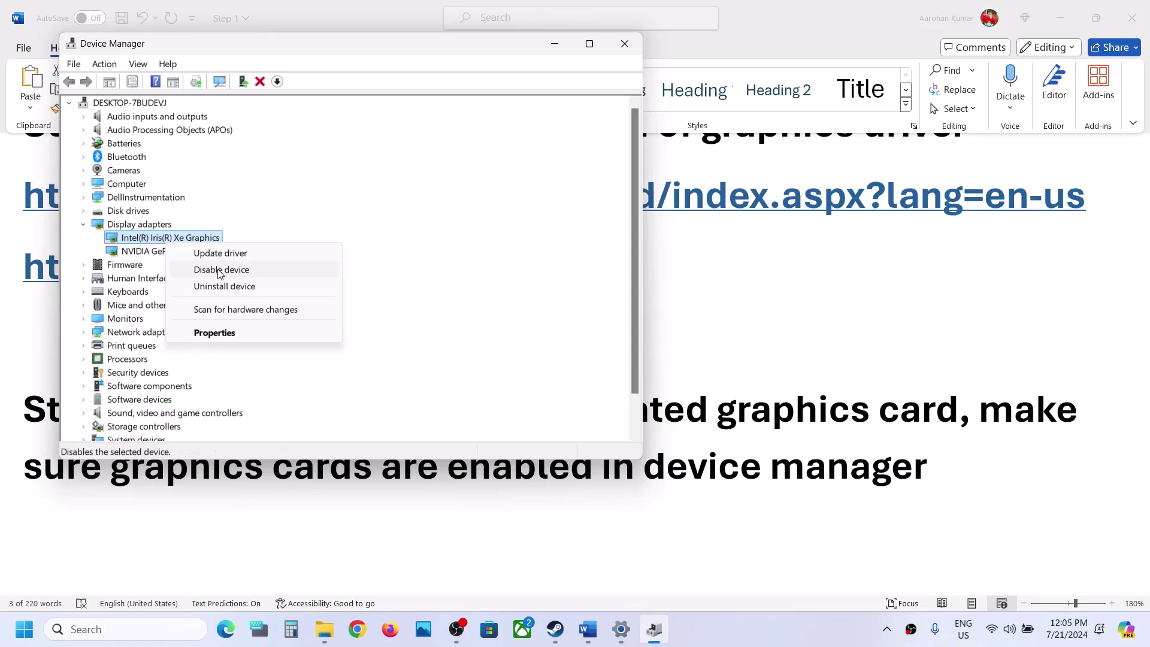
right_click(165, 241)
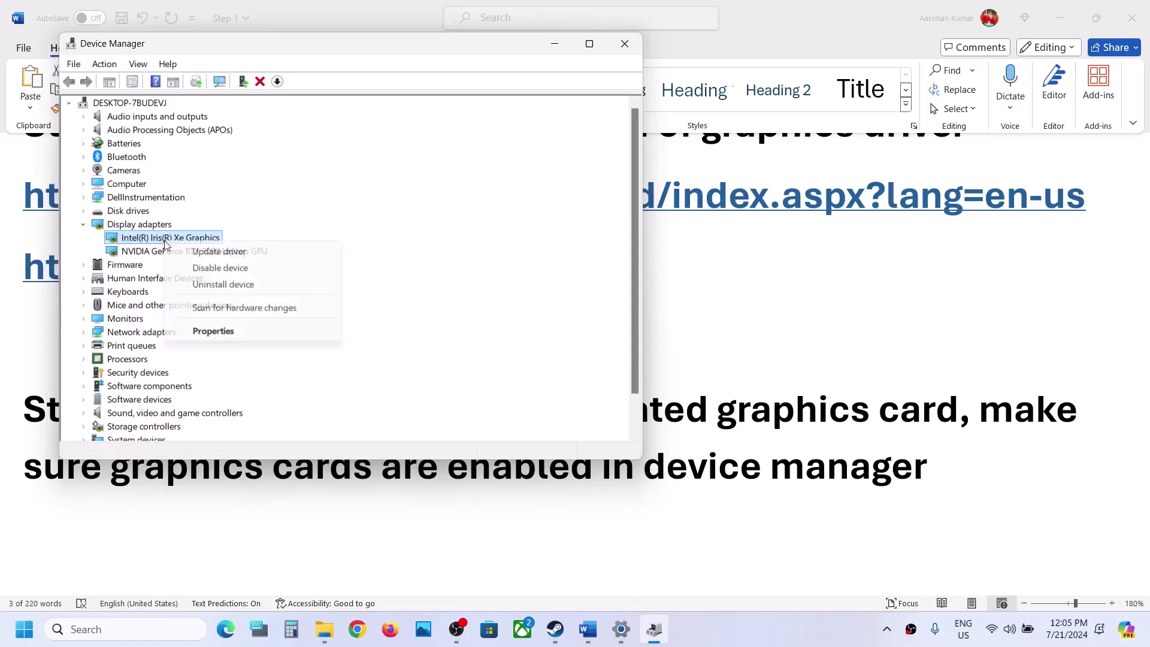
left_click(157, 256)
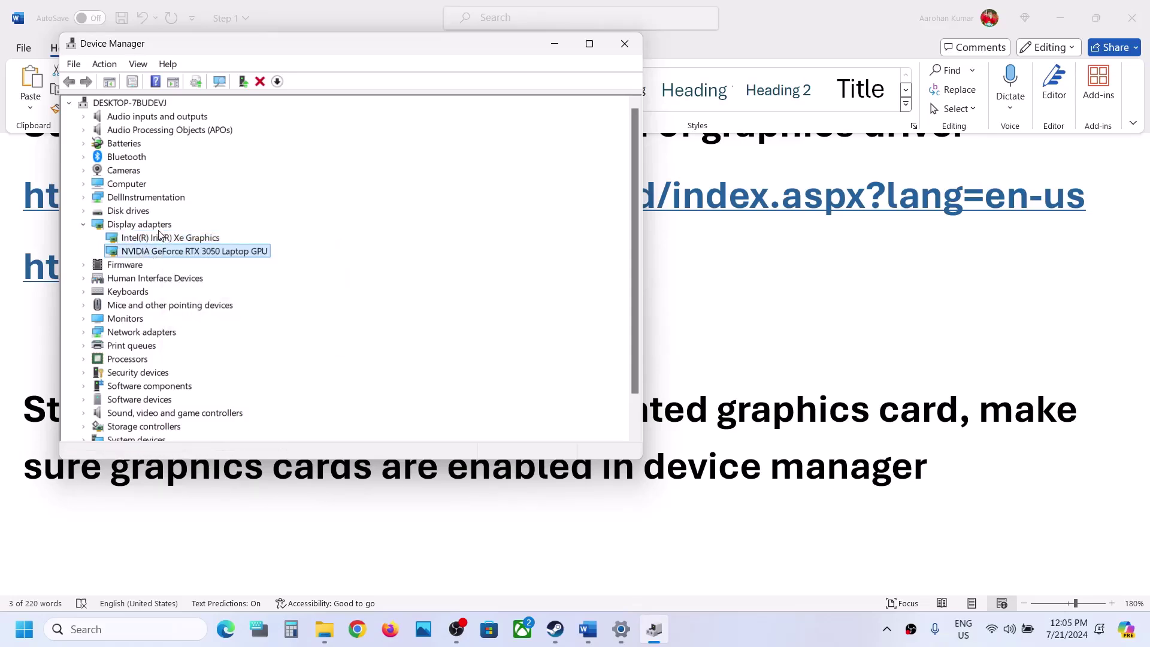
left_click(191, 252)
left_click(625, 43)
scroll(563, 239, "down", 3)
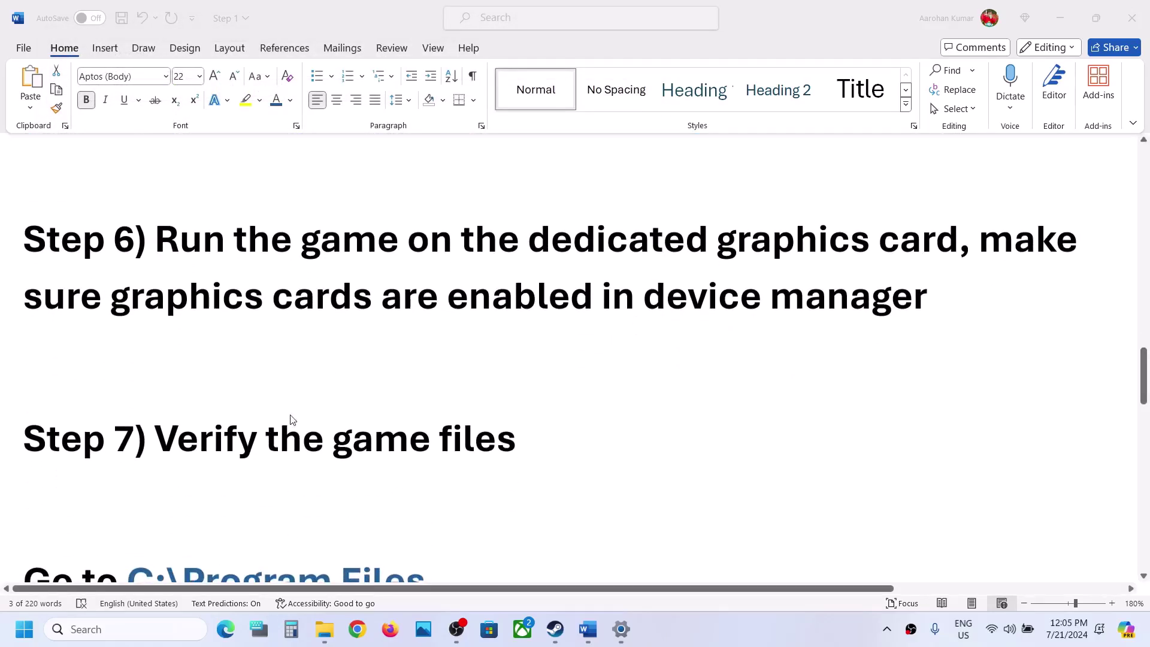
Verify Chained Together's game files via Steam Properties > Installed Files, then scroll Word's list onward
left_click(555, 629)
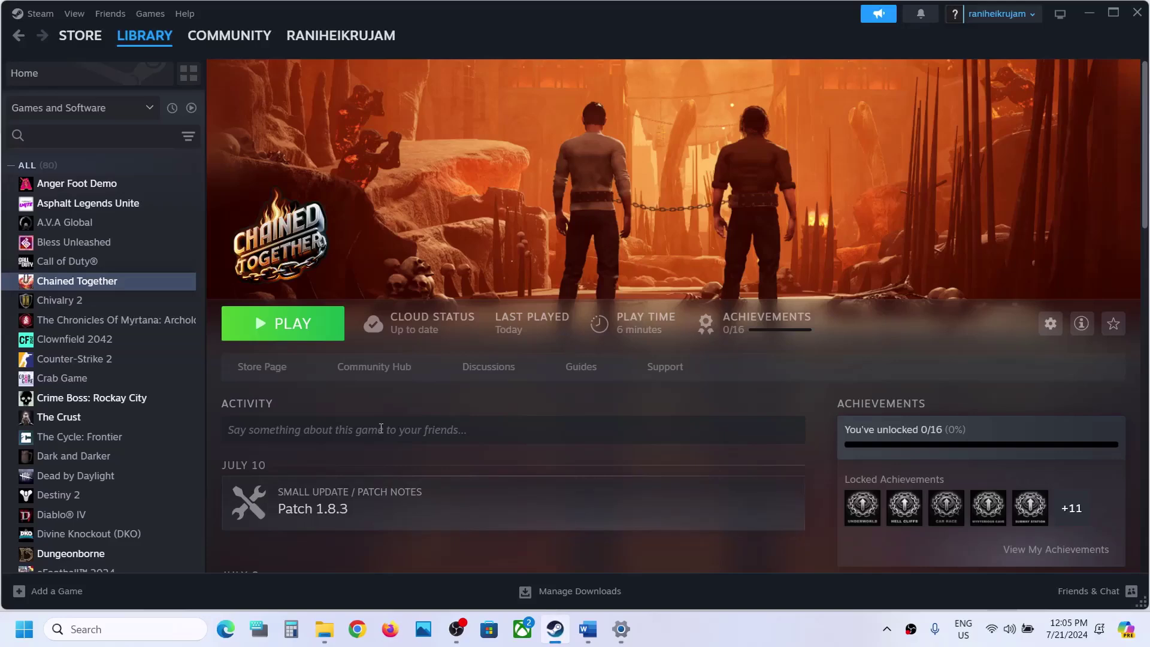
right_click(122, 289)
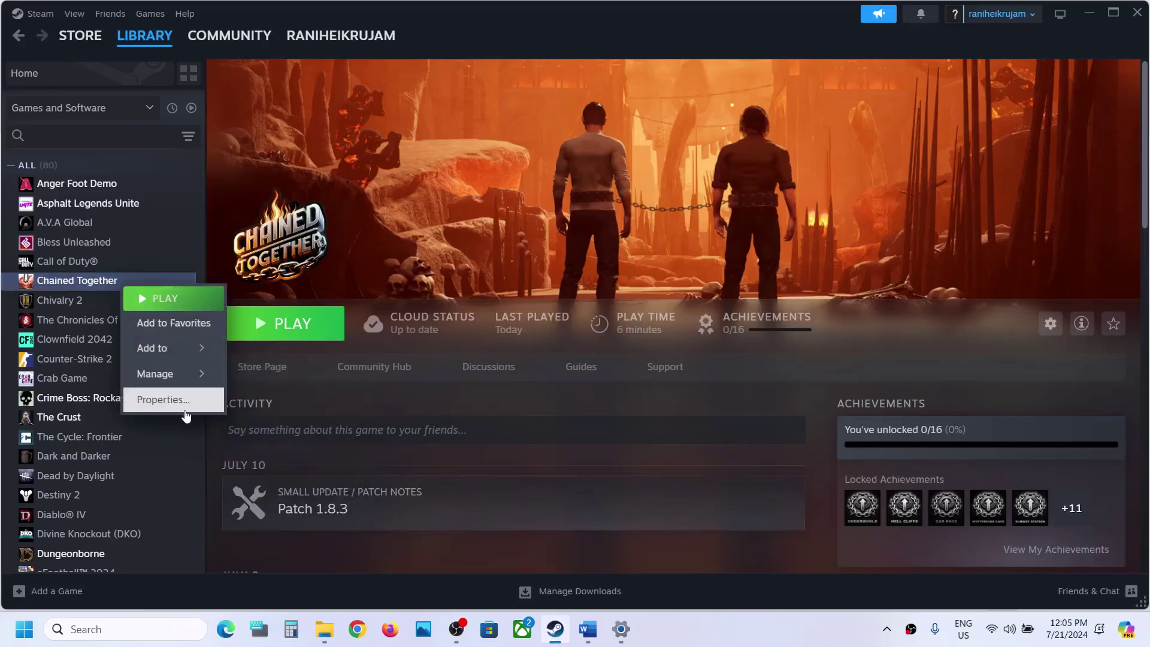
left_click(168, 400)
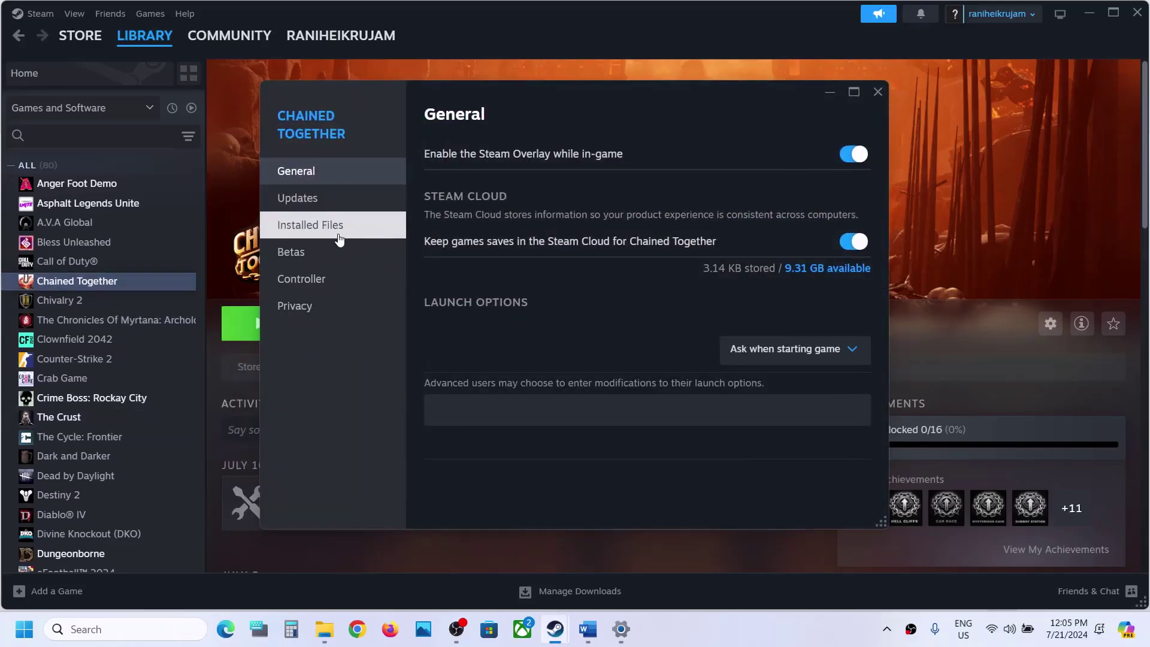
left_click(339, 228)
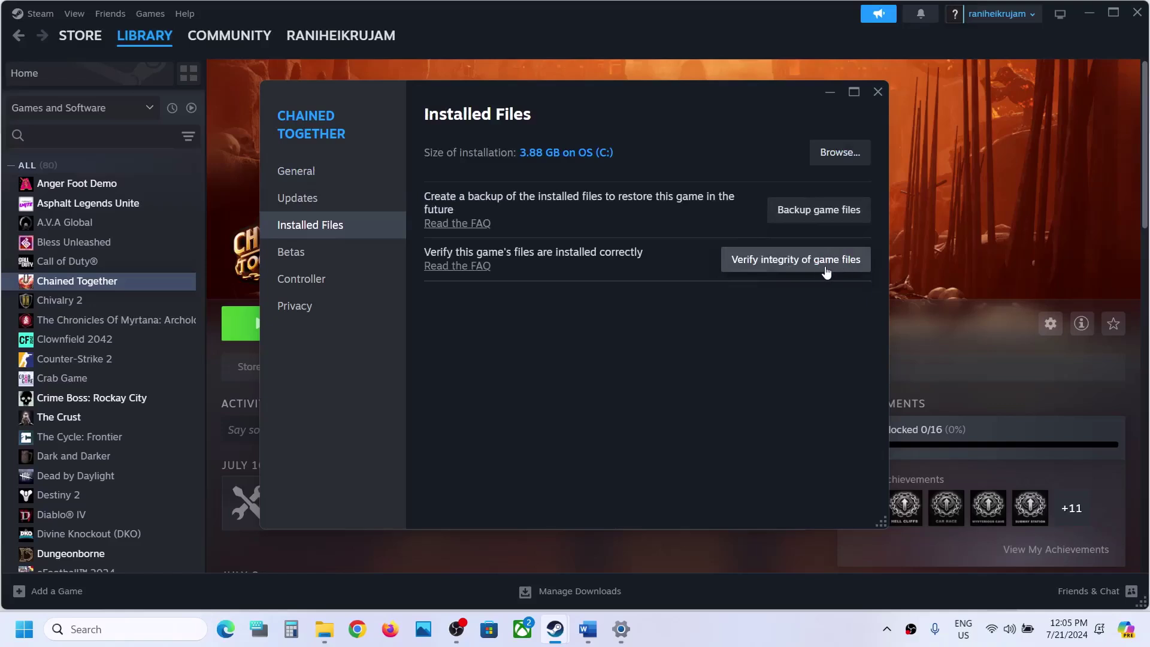
left_click(787, 269)
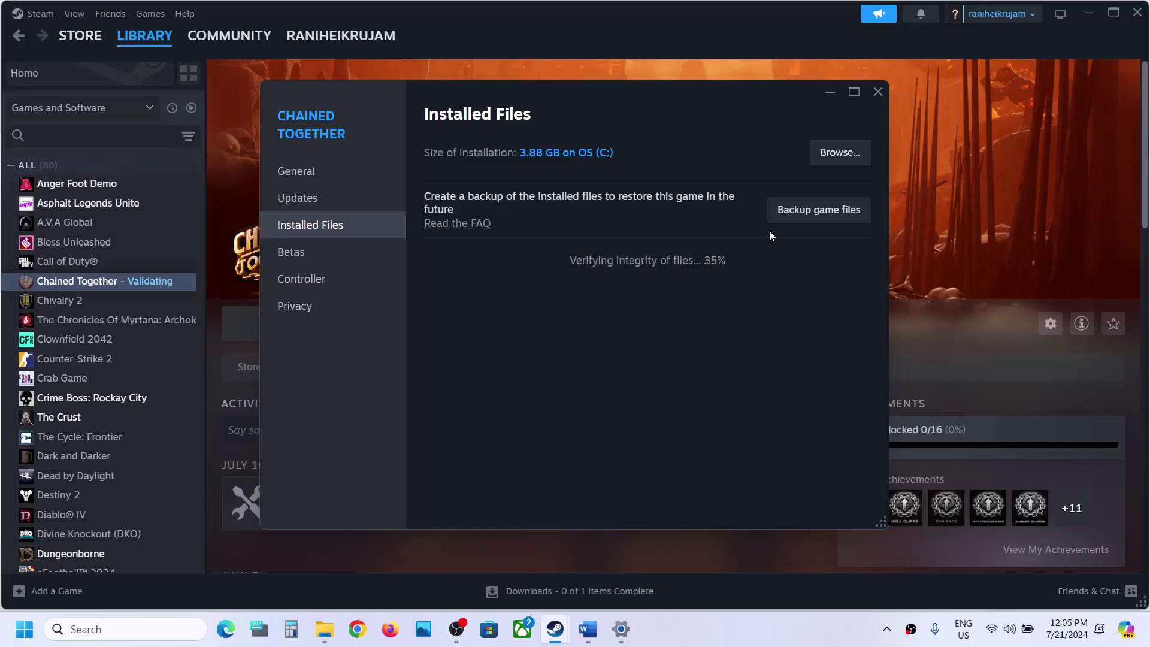
left_click(587, 629)
scroll(483, 443, "down", 1)
Highlight the game's install path in Word, then open C:\Program Files (x86)\Steam in File Explorer
scroll(248, 501, "down", 5)
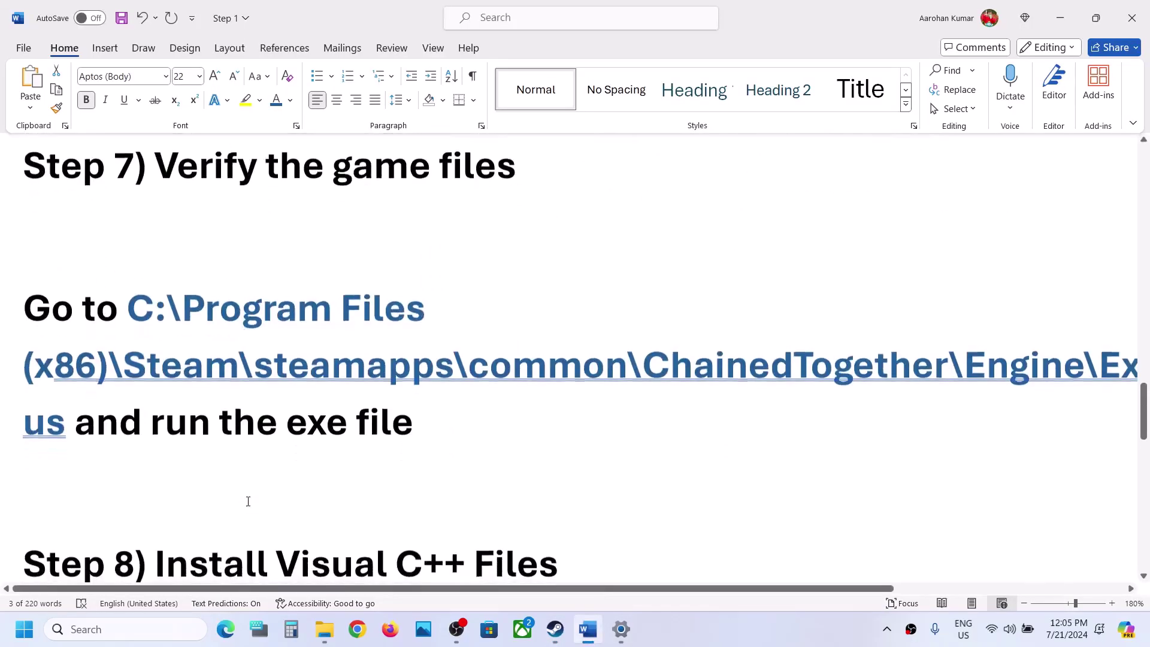
left_click_drag(134, 295, 948, 365)
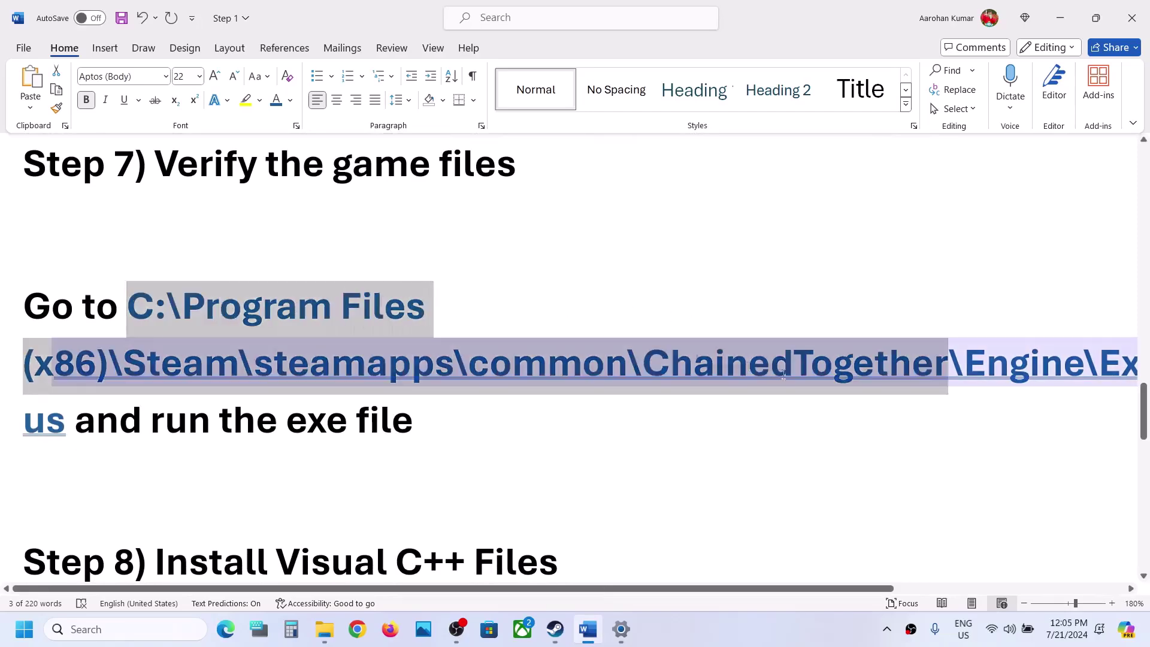
left_click(337, 636)
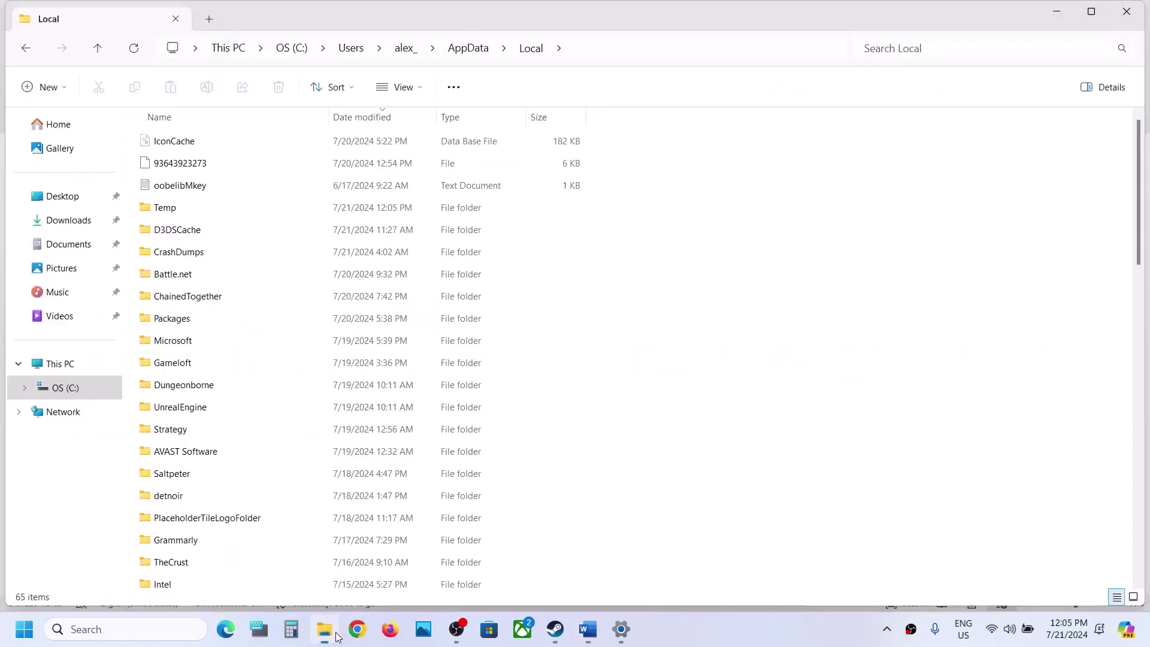
left_click(79, 369)
left_click(278, 163)
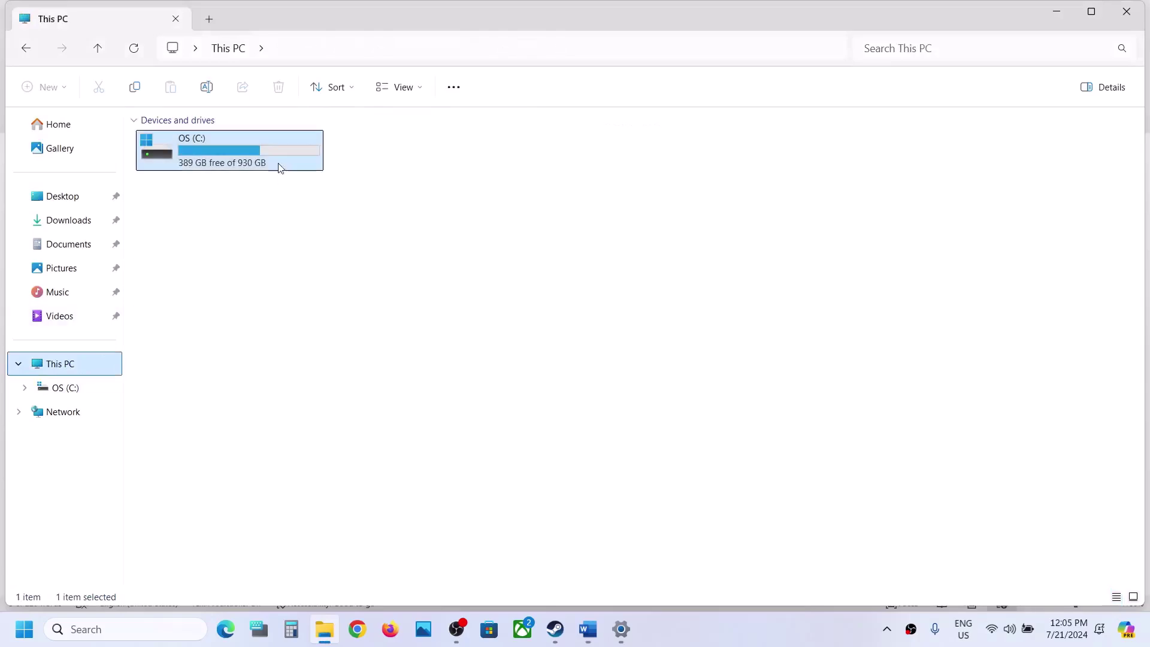
double_click(256, 153)
scroll(251, 294, "down", 1)
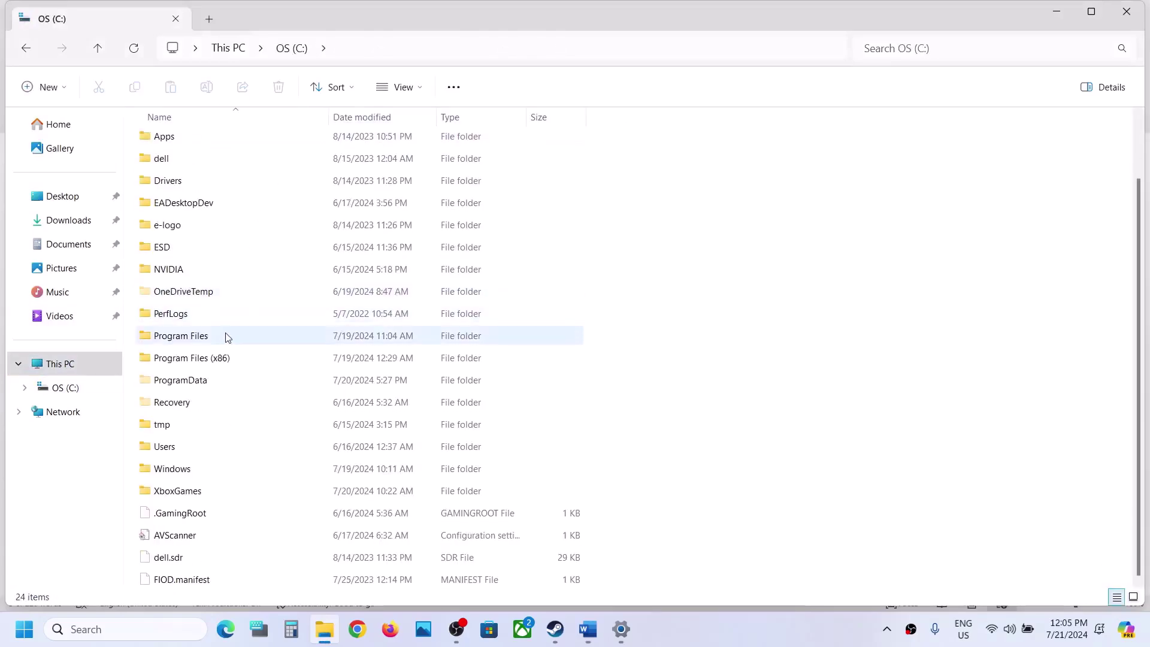
double_click(213, 357)
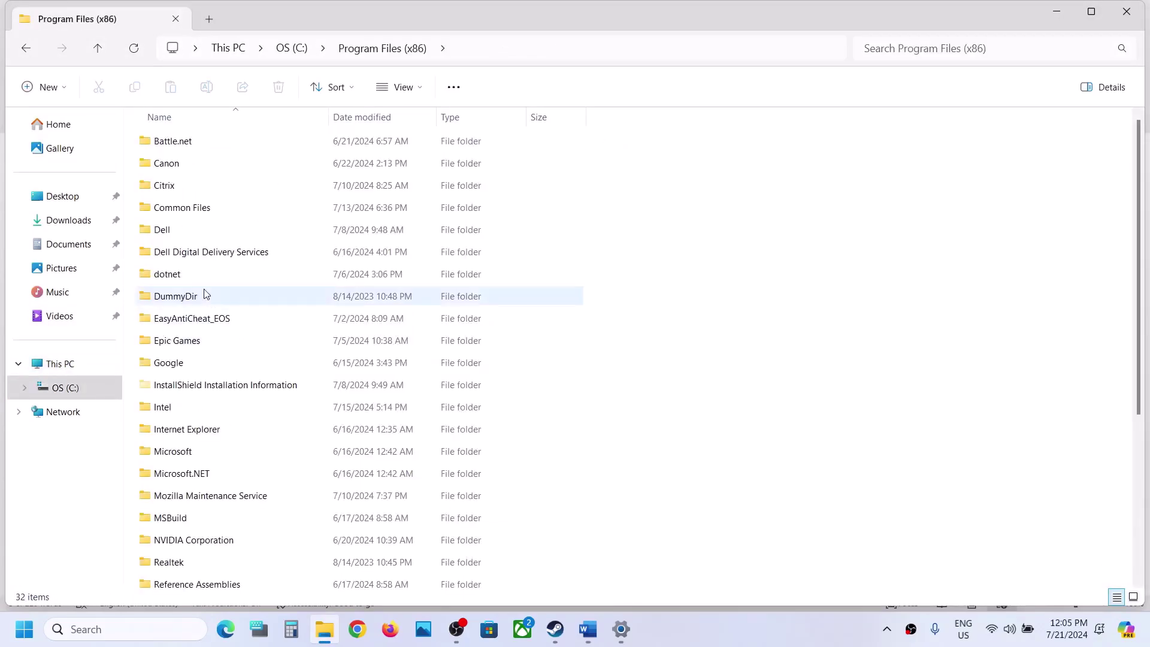
scroll(198, 293, "down", 4)
left_click(193, 381)
double_click(193, 380)
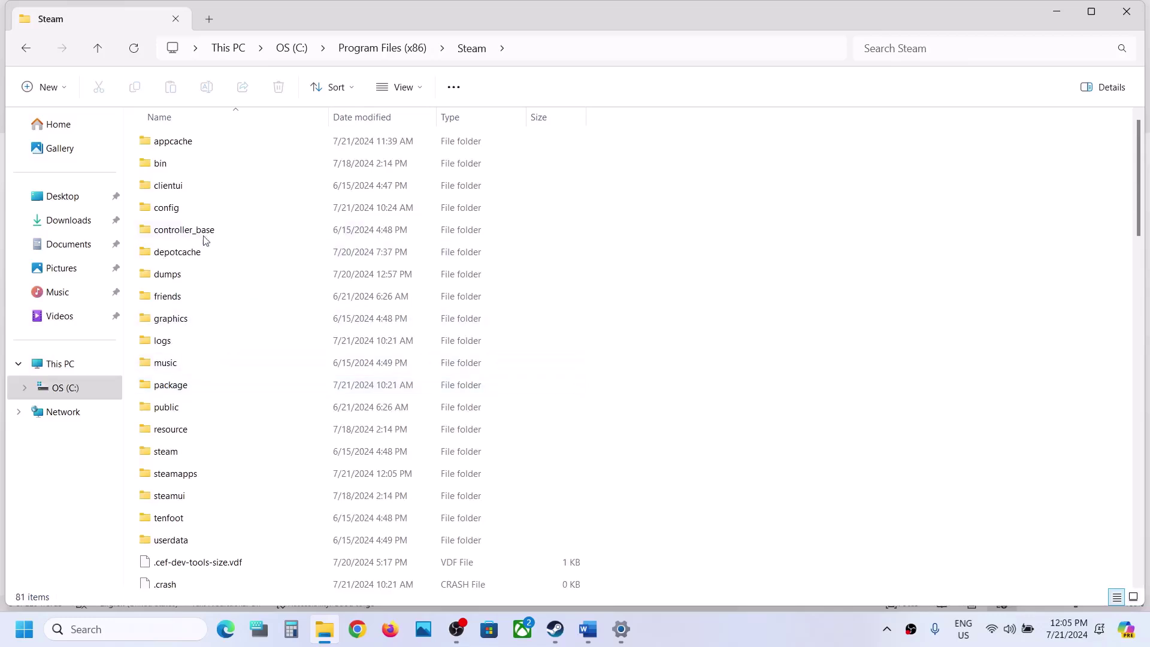
Go to steamapps\common\ChainedTogether\Engine\Extras\Redist\en-us and run UEPrereqSetup_x64 as administrator
scroll(203, 336, "down", 1)
double_click(193, 448)
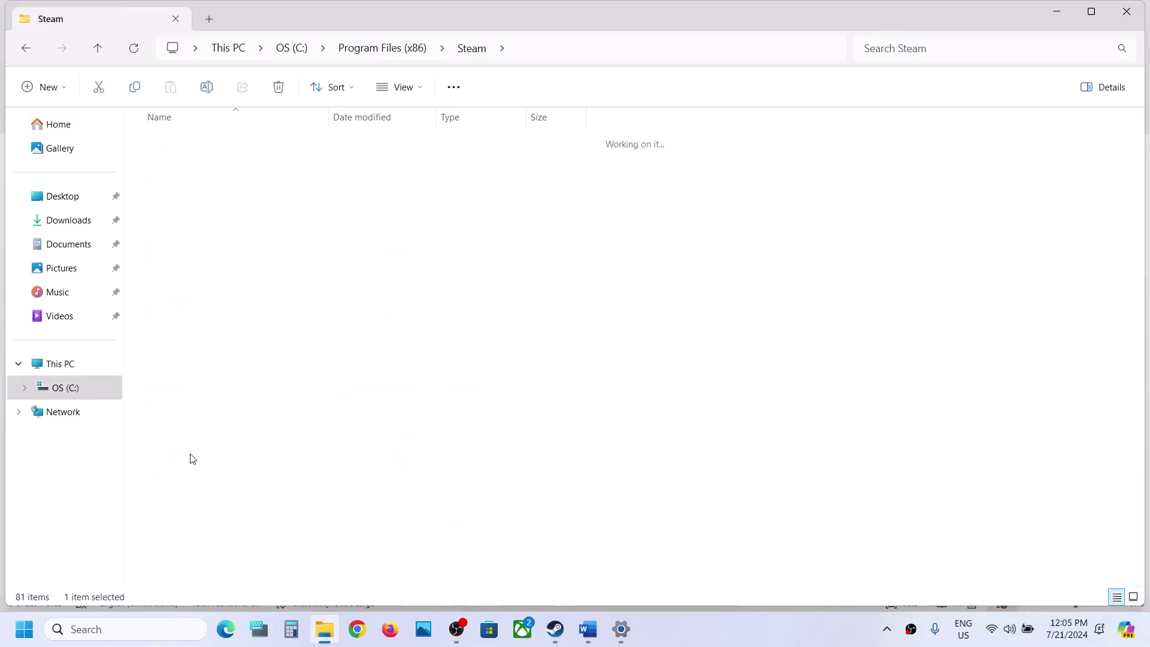
double_click(176, 149)
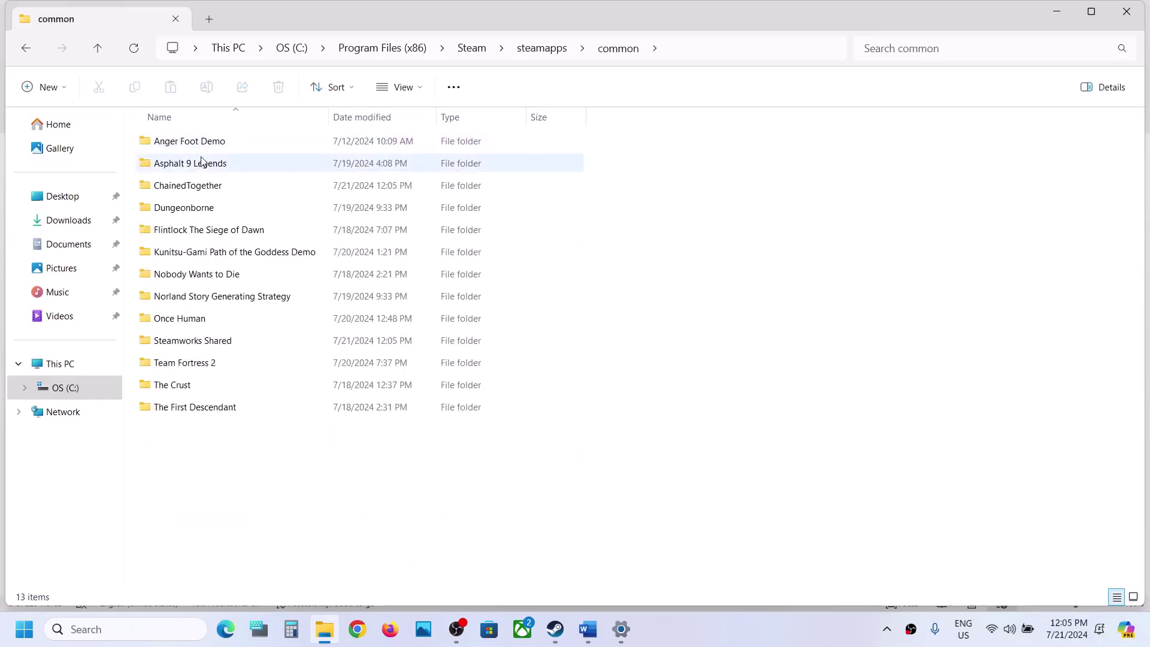
double_click(189, 186)
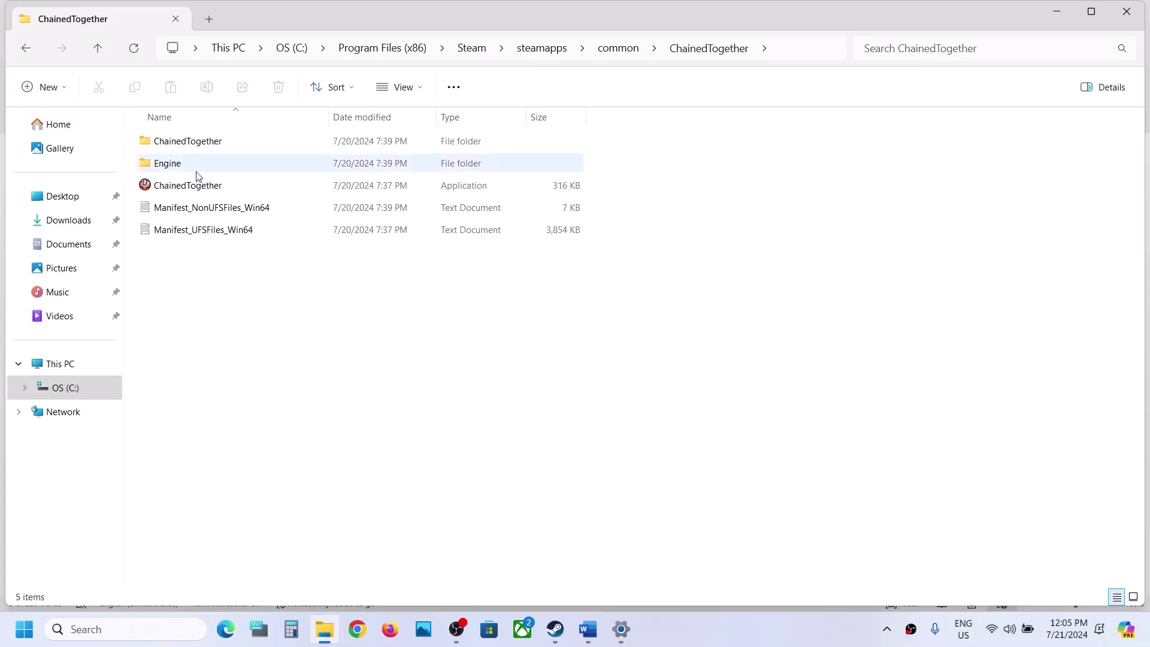
double_click(193, 170)
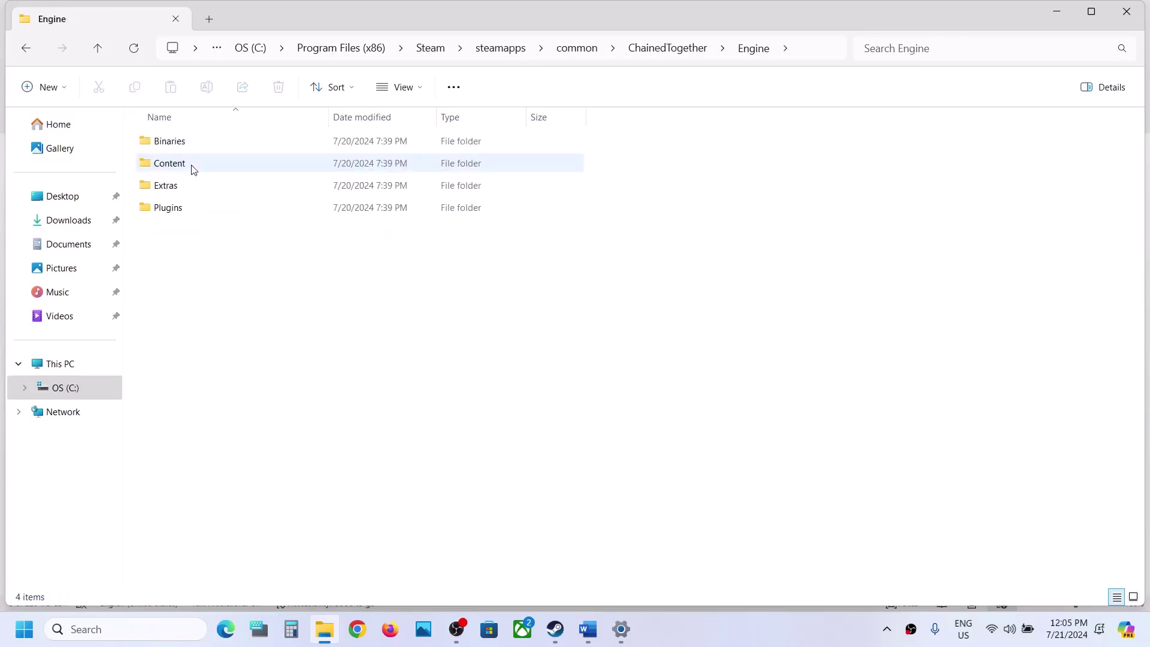
double_click(166, 190)
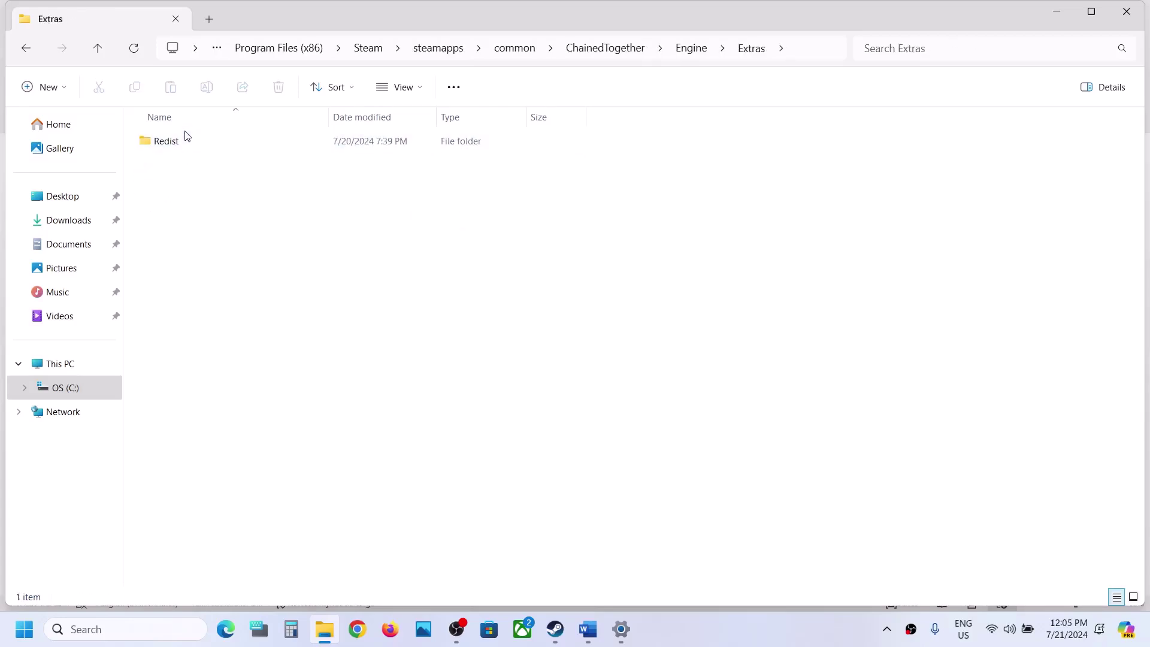
double_click(181, 142)
double_click(203, 145)
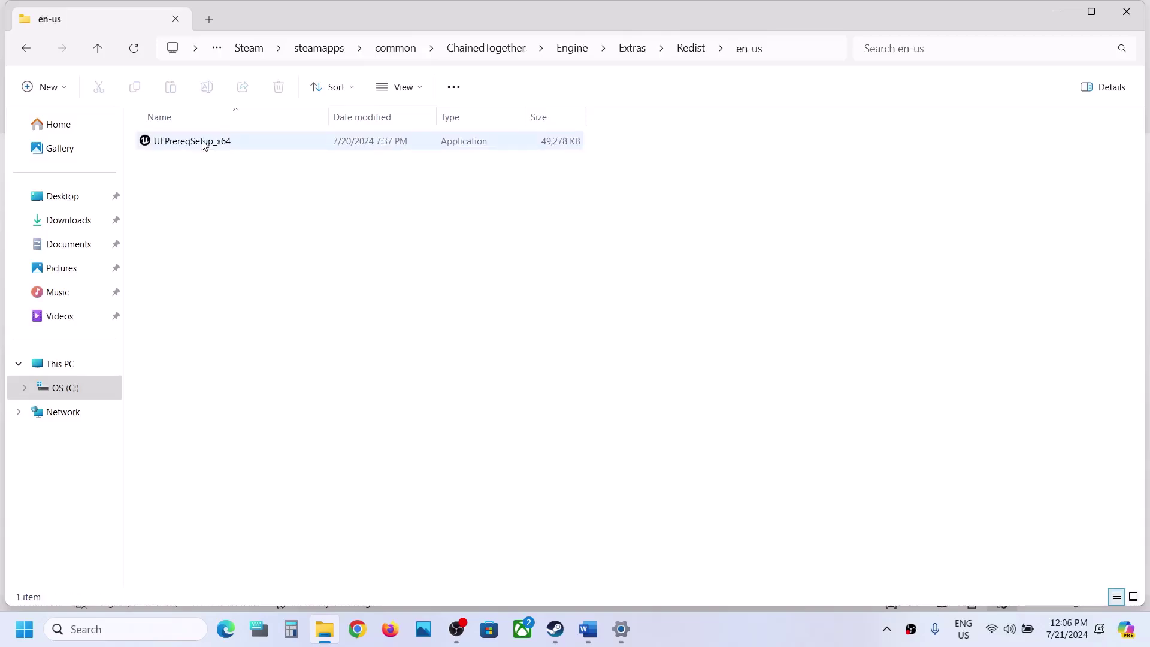
right_click(203, 144)
left_click(276, 239)
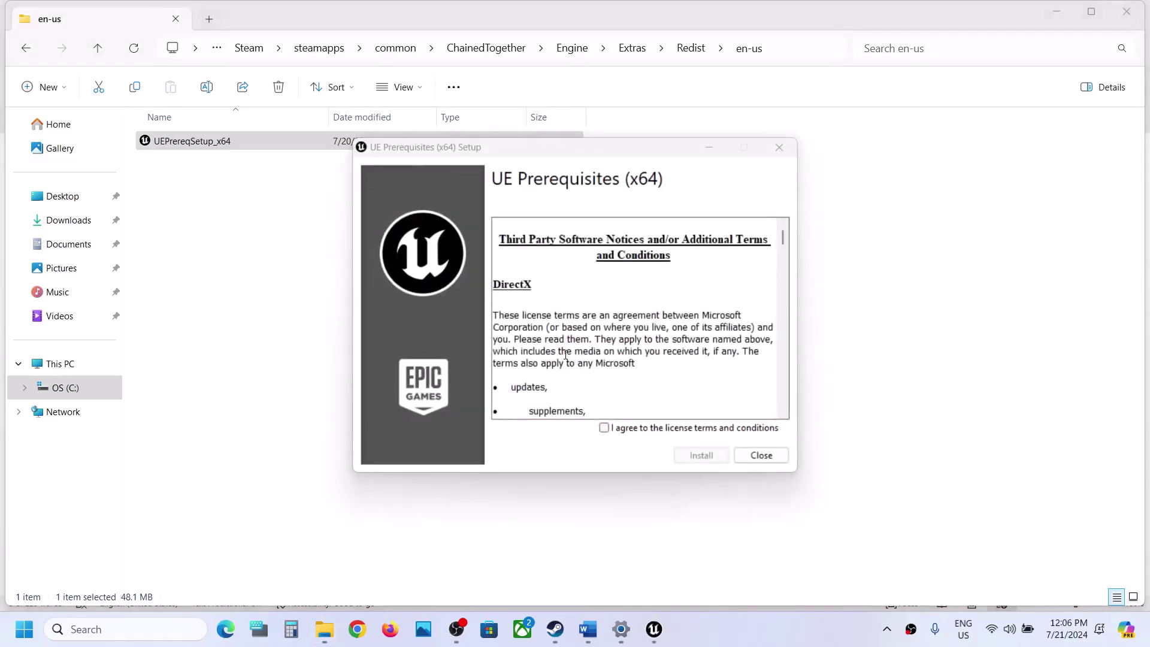
Accept the licence, install the UE Prerequisites (x64), and close the finished setup
left_click(638, 430)
left_click(700, 456)
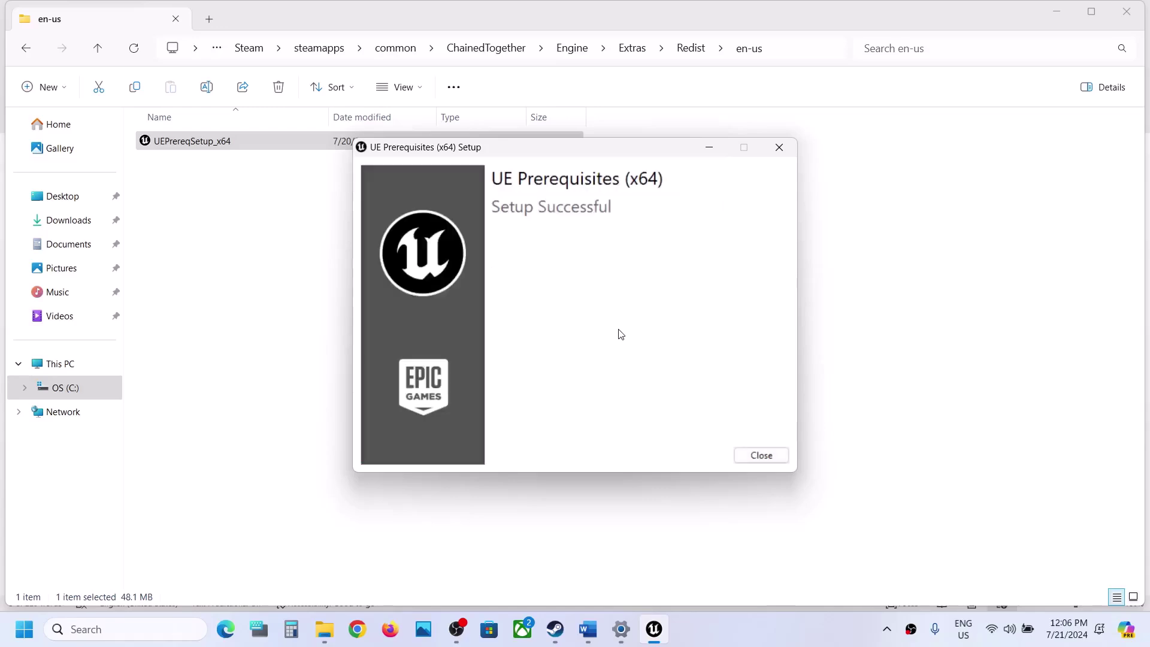
left_click(764, 457)
left_click(25, 630)
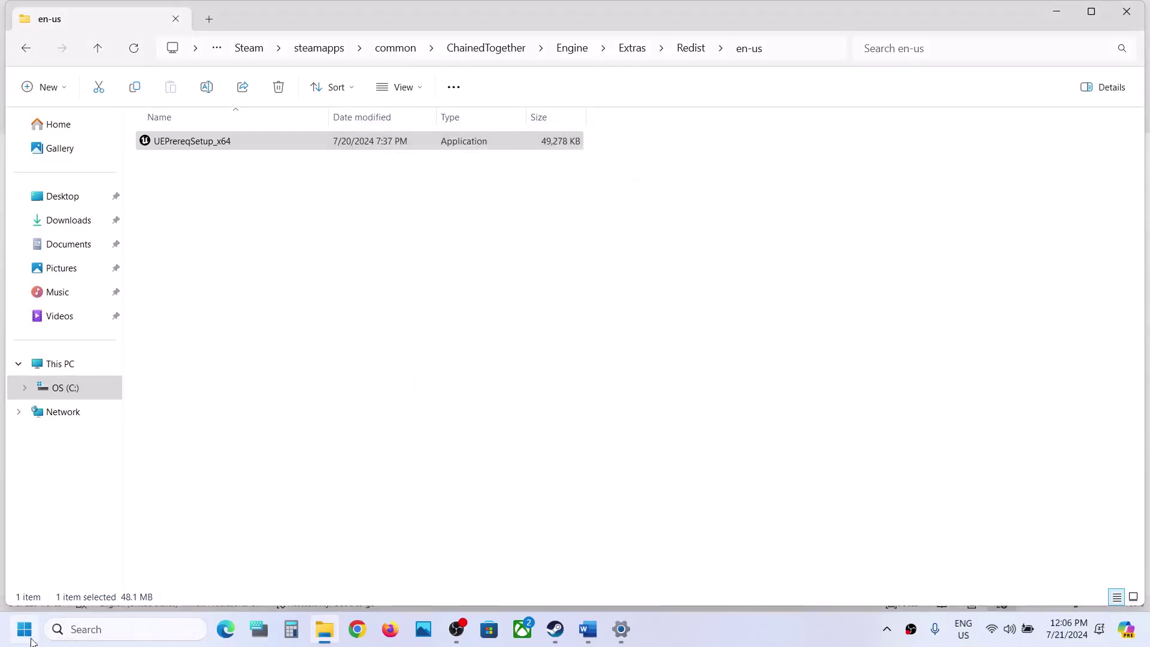
left_click(435, 578)
left_click(582, 506)
left_click(582, 506)
Select the Step 8 Visual C++ downloads URL in Word's list and bring up Chrome
left_click(564, 643)
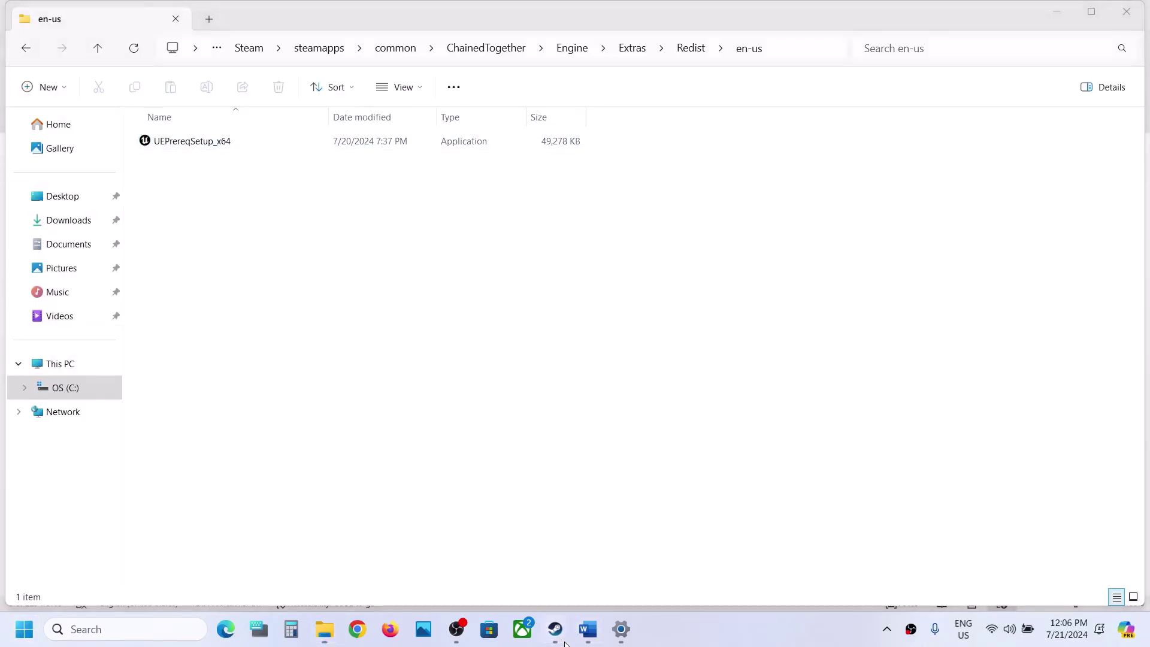
mouse_move(555, 629)
left_click(498, 553)
left_click(587, 629)
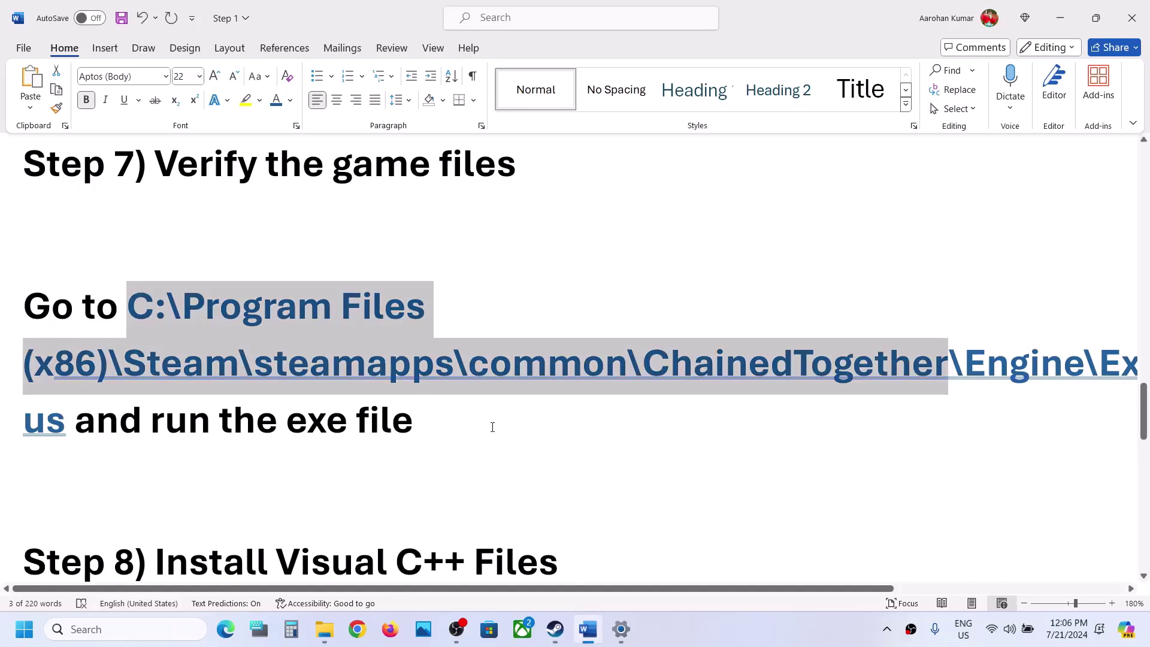
scroll(492, 426, "down", 2)
scroll(487, 419, "down", 1)
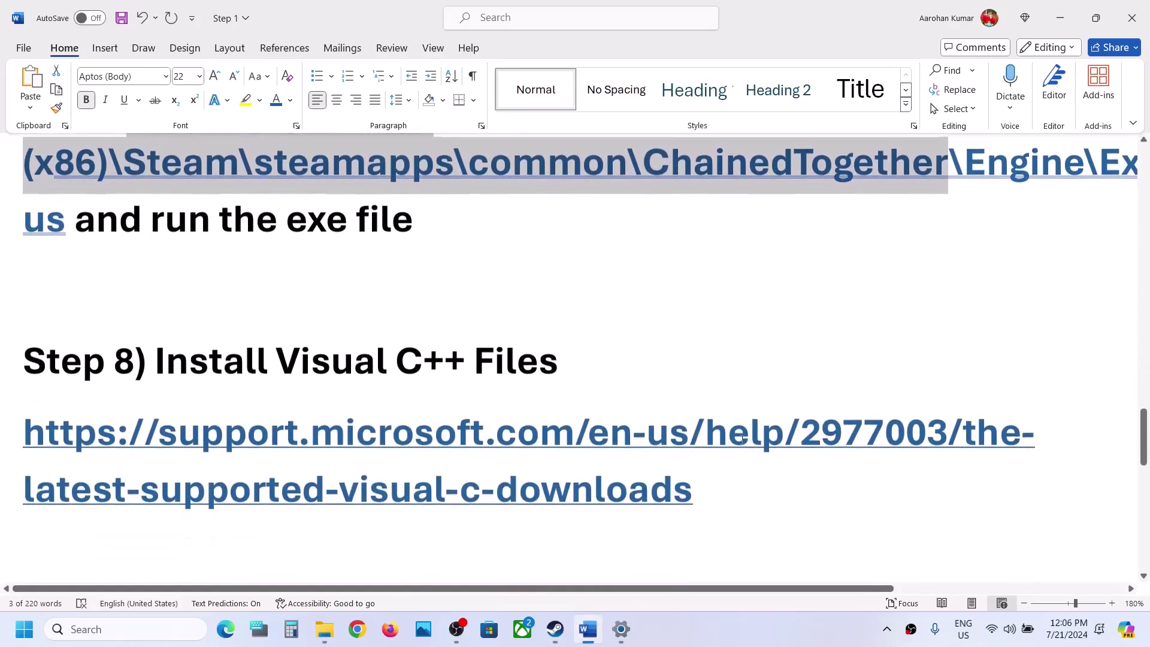
left_click(752, 467)
triple_click(239, 444)
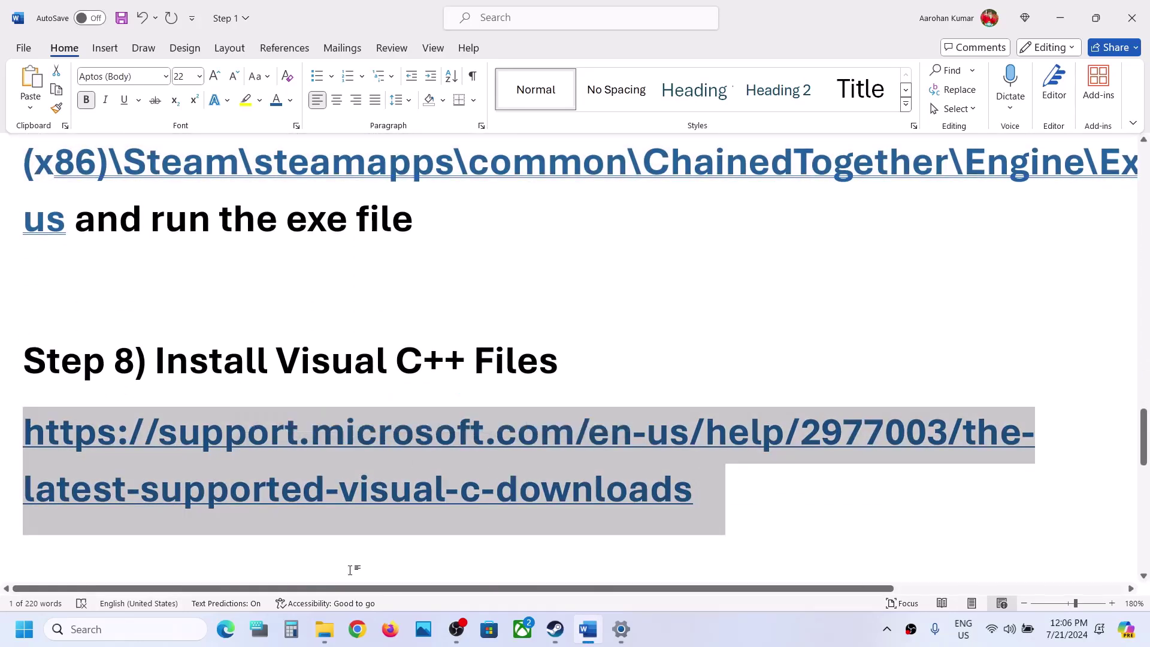
left_click(358, 629)
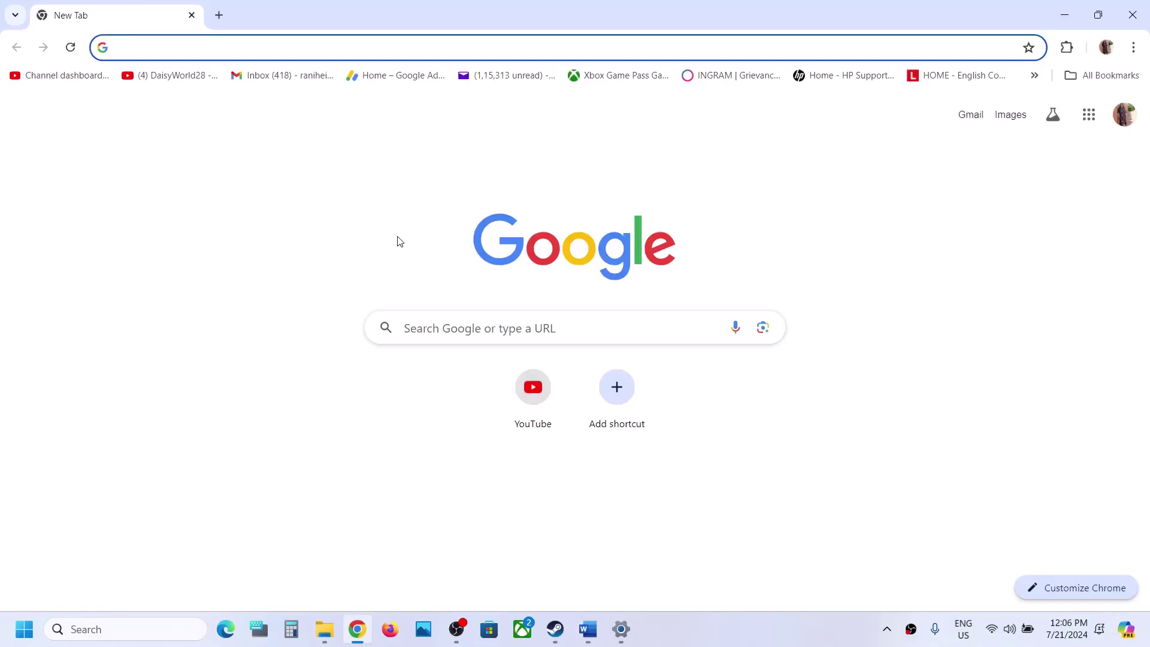
Open the pasted Latest Supported Visual C++ Redistributable Downloads page and scroll to its download table
key("ctrl+v")
key("Return")
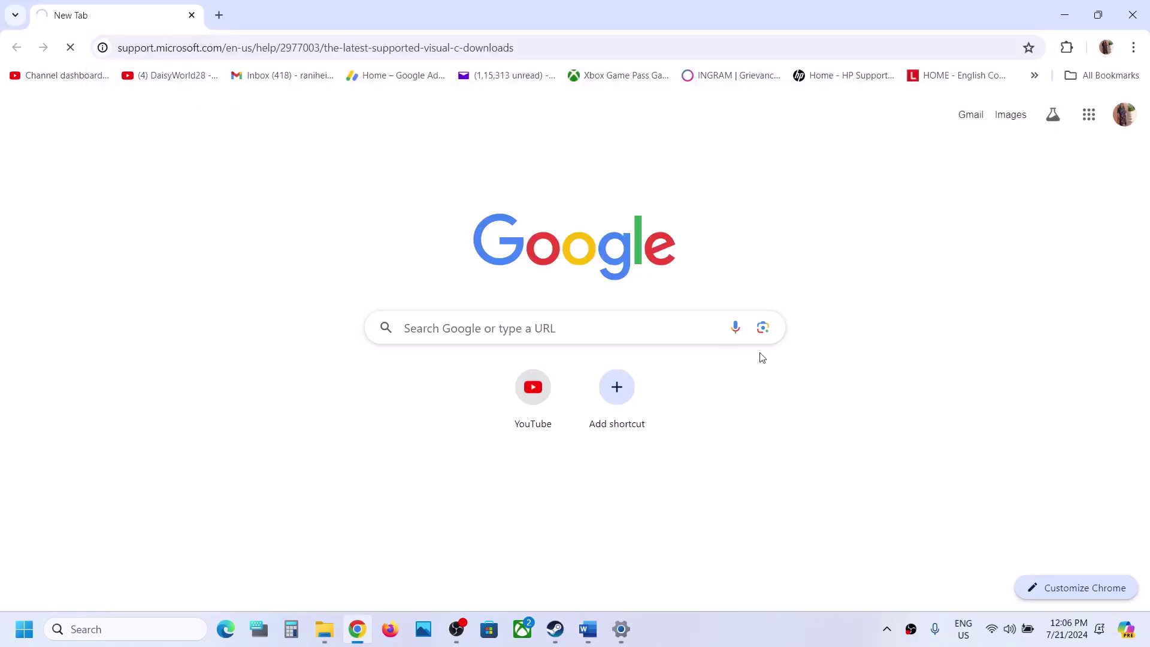
scroll(760, 357, "down", 8)
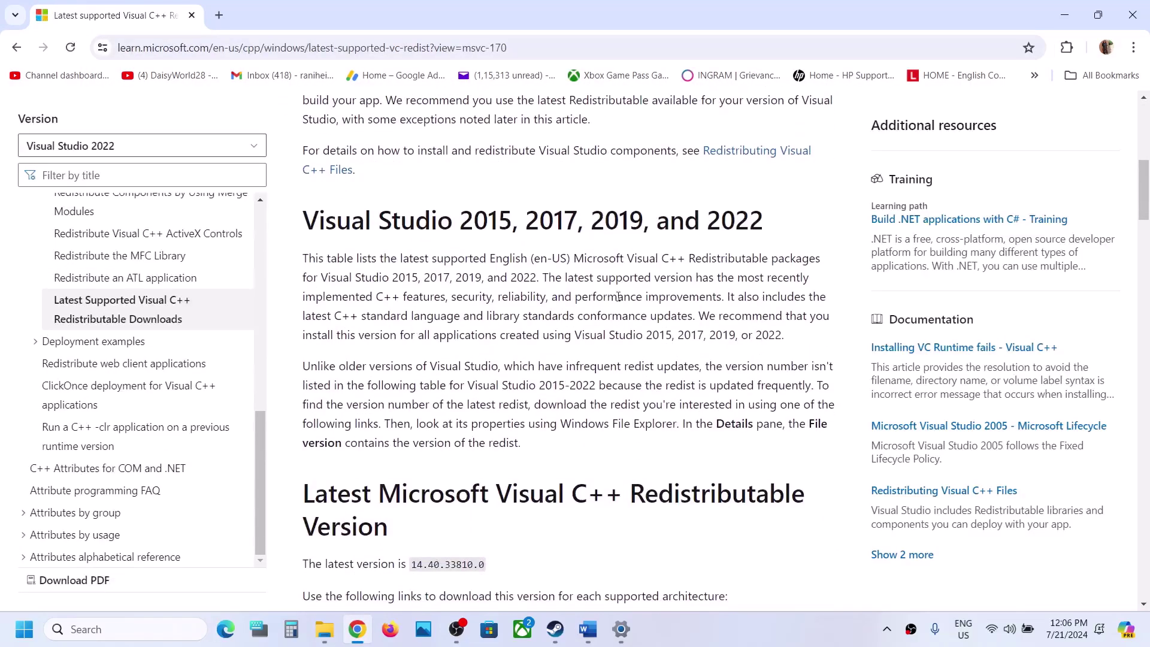
left_click_drag(492, 227, 763, 227)
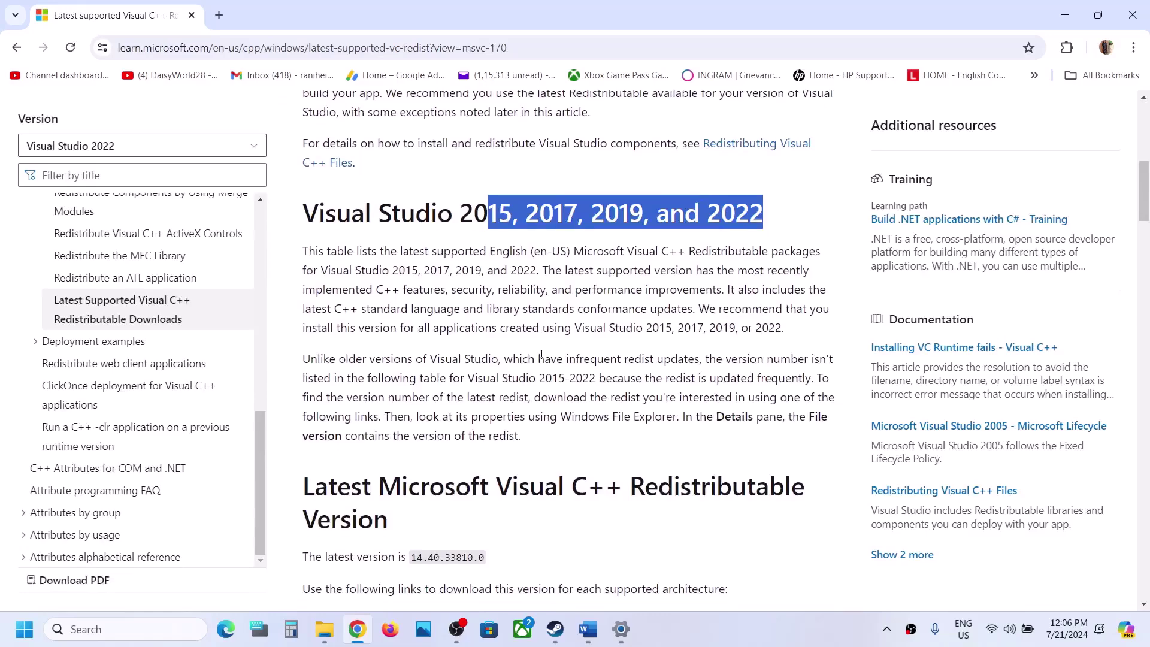
scroll(542, 358, "down", 5)
scroll(542, 358, "down", 2)
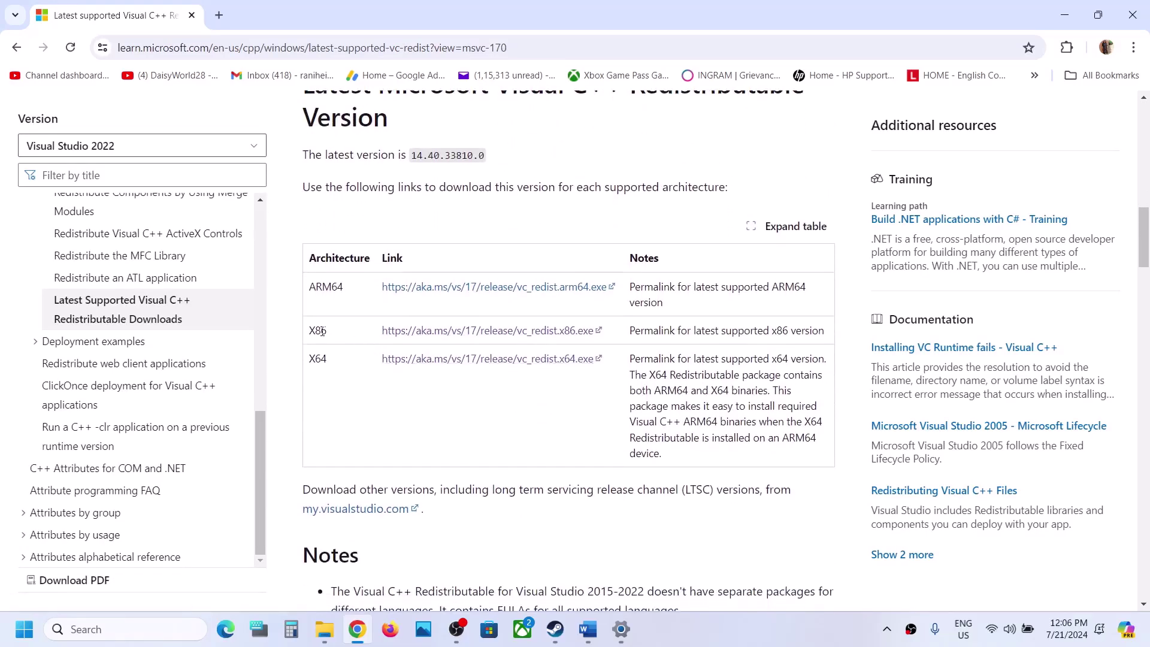
Download and repair the x86 and x64 14.40.33810 Visual C++ redistributables
left_click(436, 331)
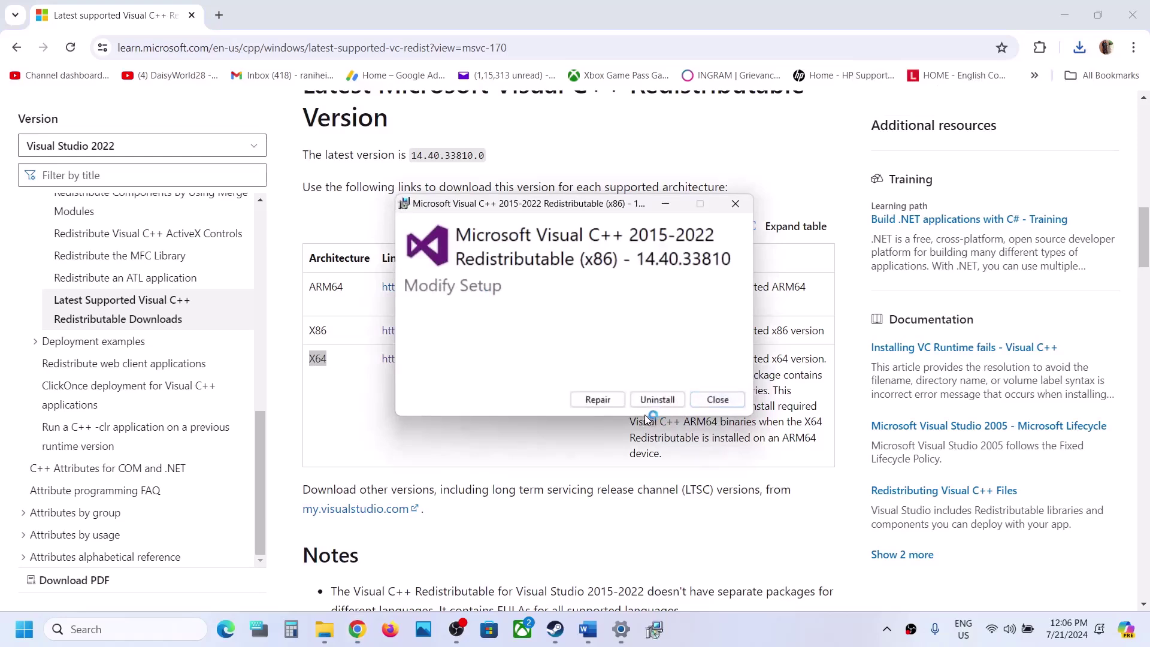
left_click(597, 400)
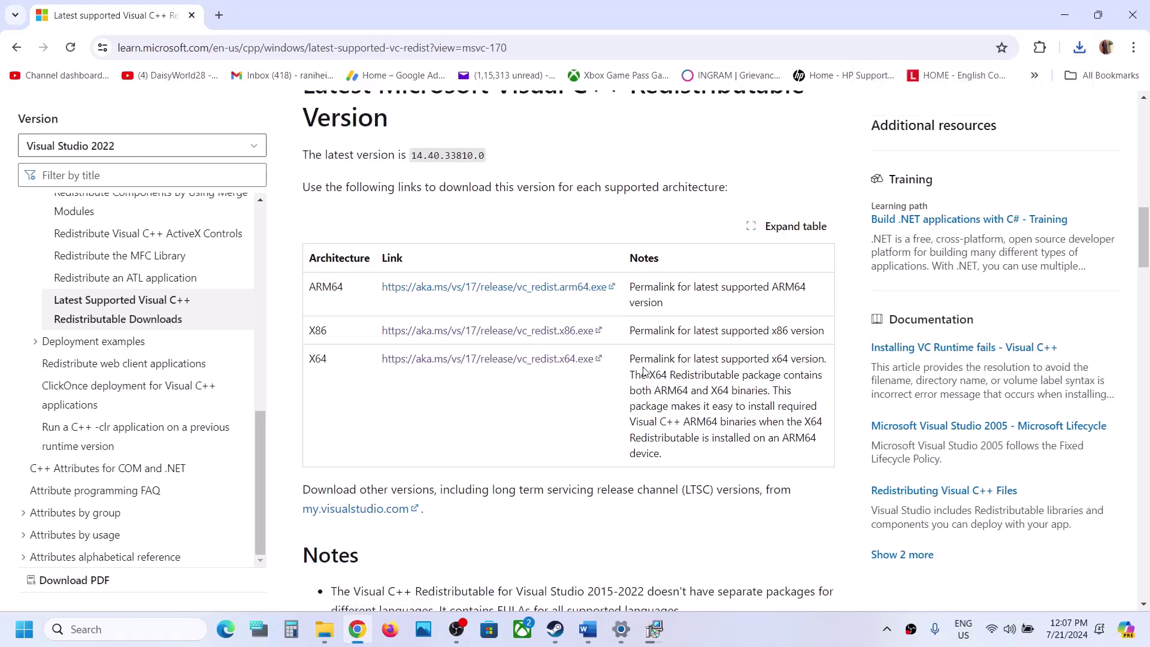
left_click(597, 405)
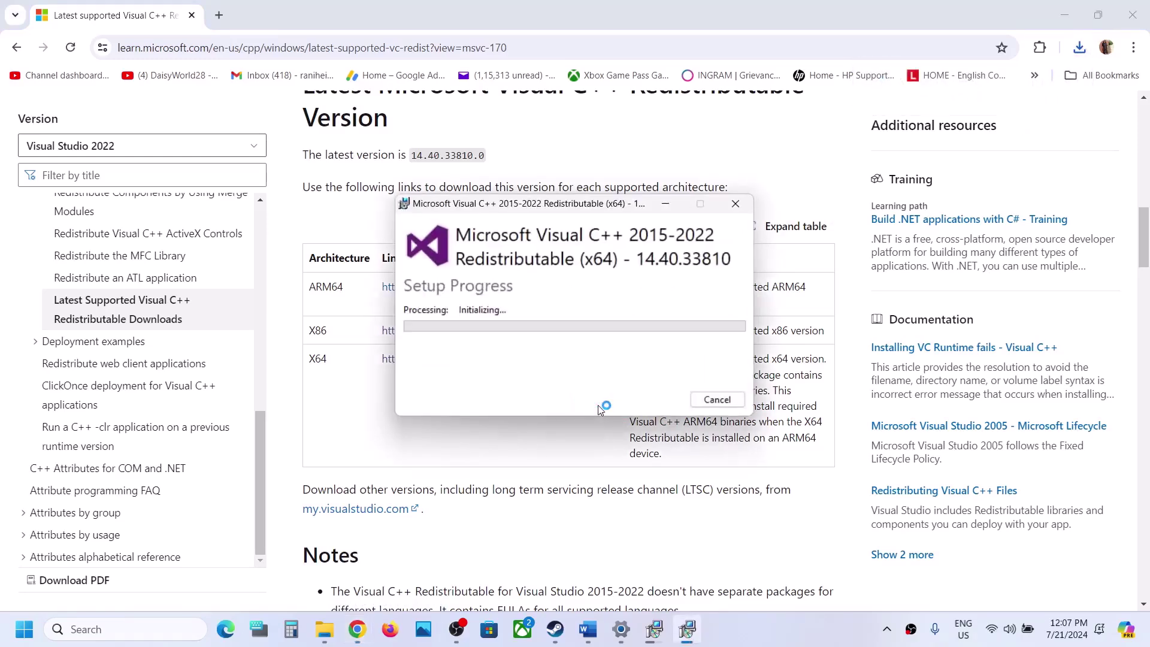
left_click(651, 638)
left_click_drag(612, 205, 431, 231)
left_click_drag(632, 207, 872, 249)
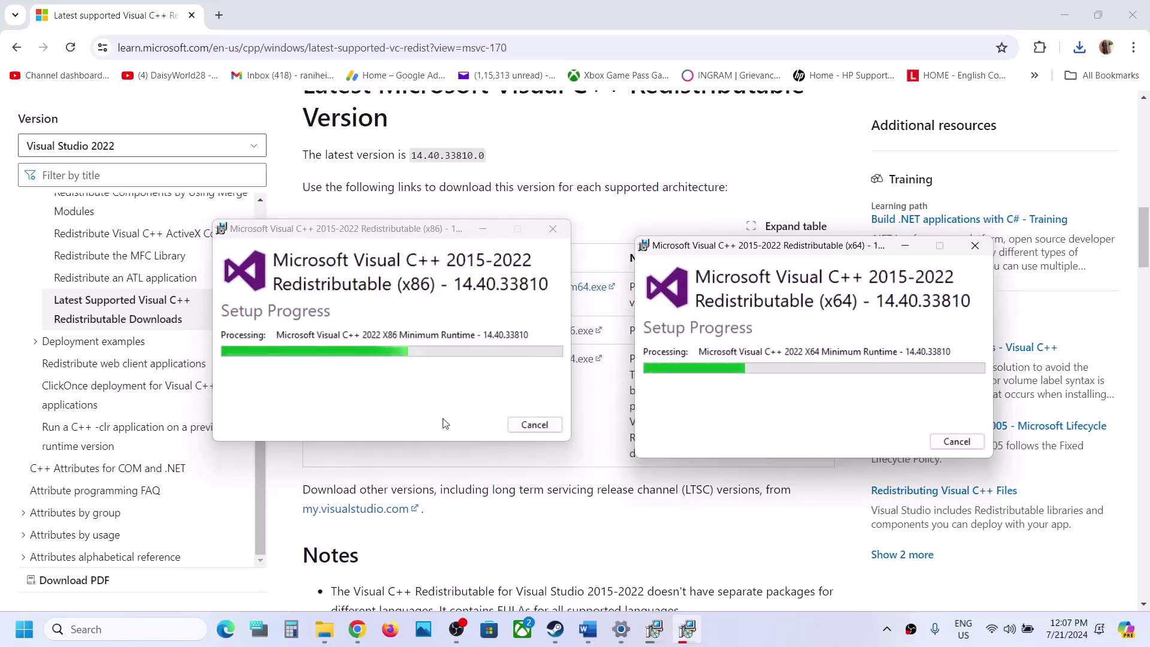
left_click(482, 517)
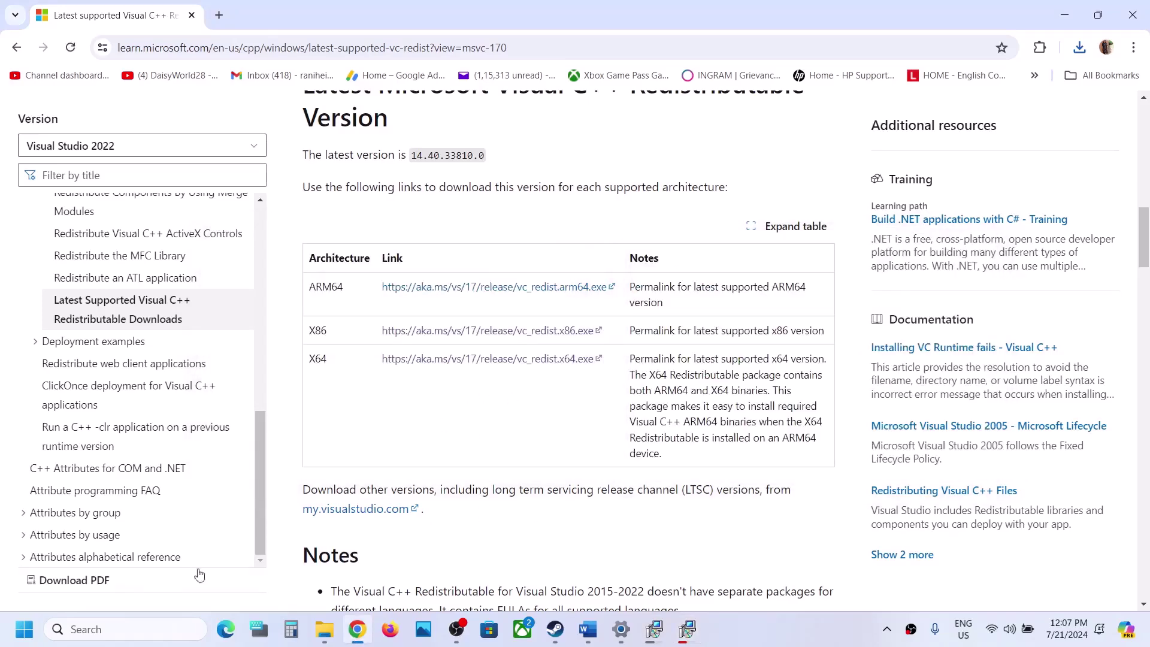
Scroll Word's fix list to Step 9, Update Windows
left_click(23, 629)
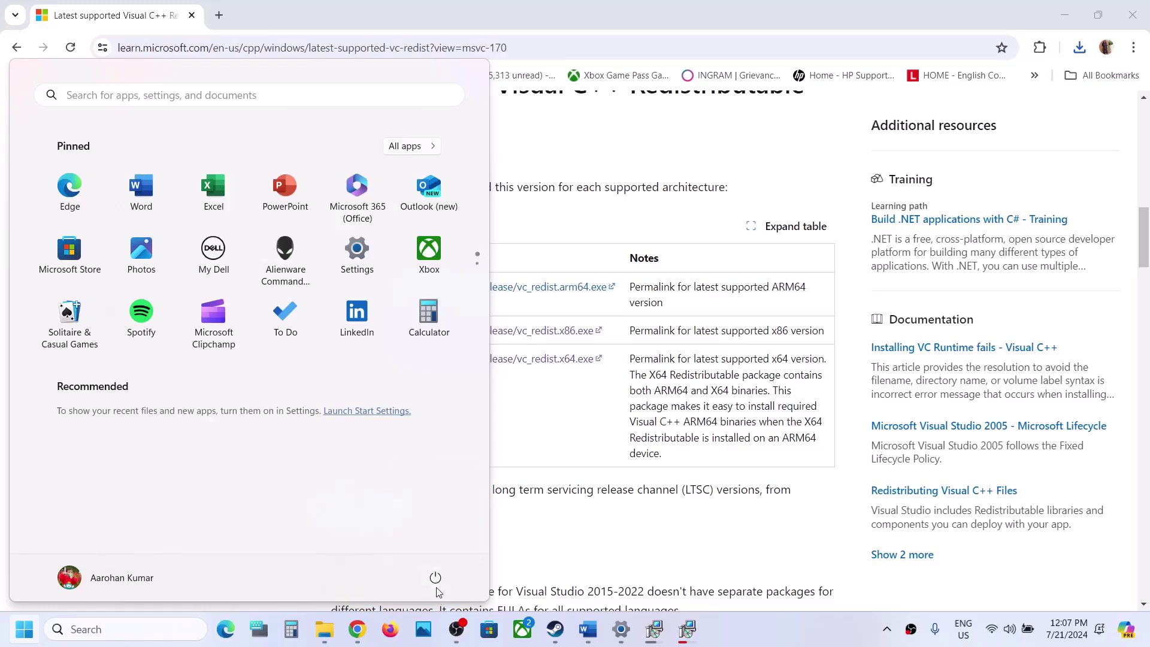
left_click(436, 587)
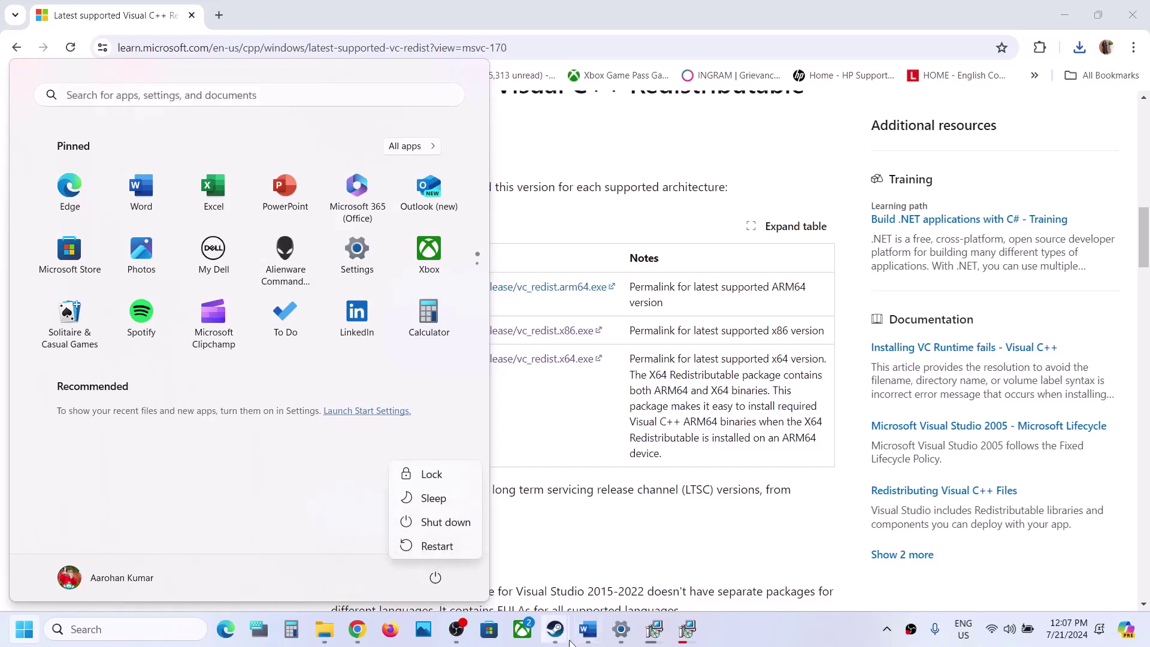
key("Escape")
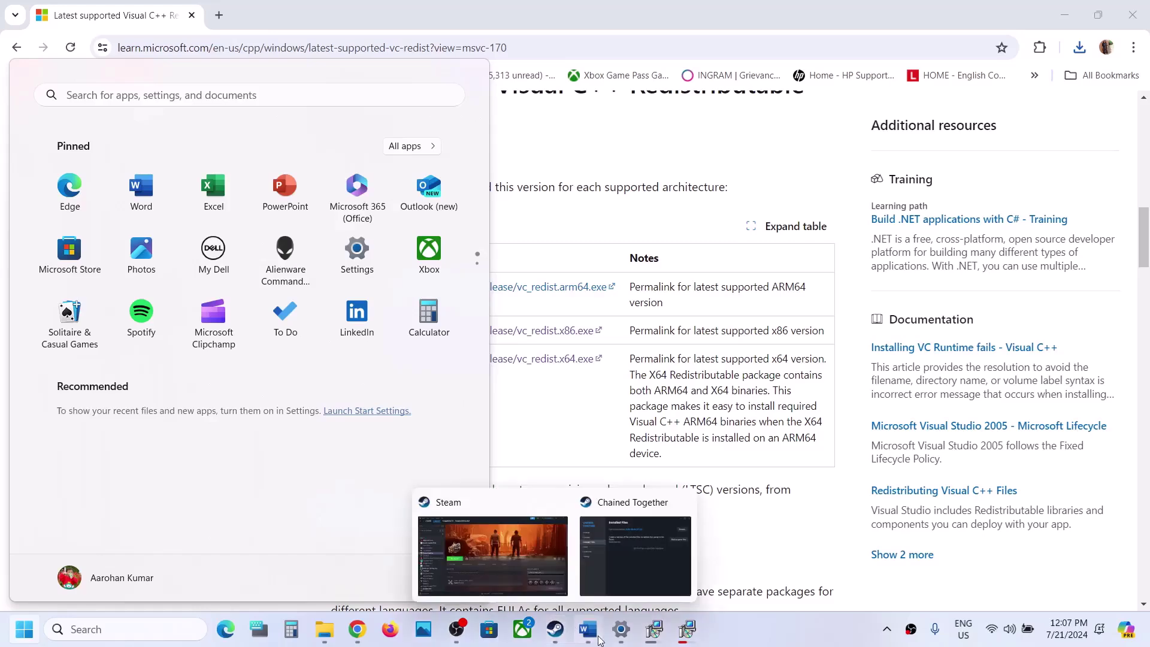
left_click(588, 629)
scroll(466, 412, "down", 4)
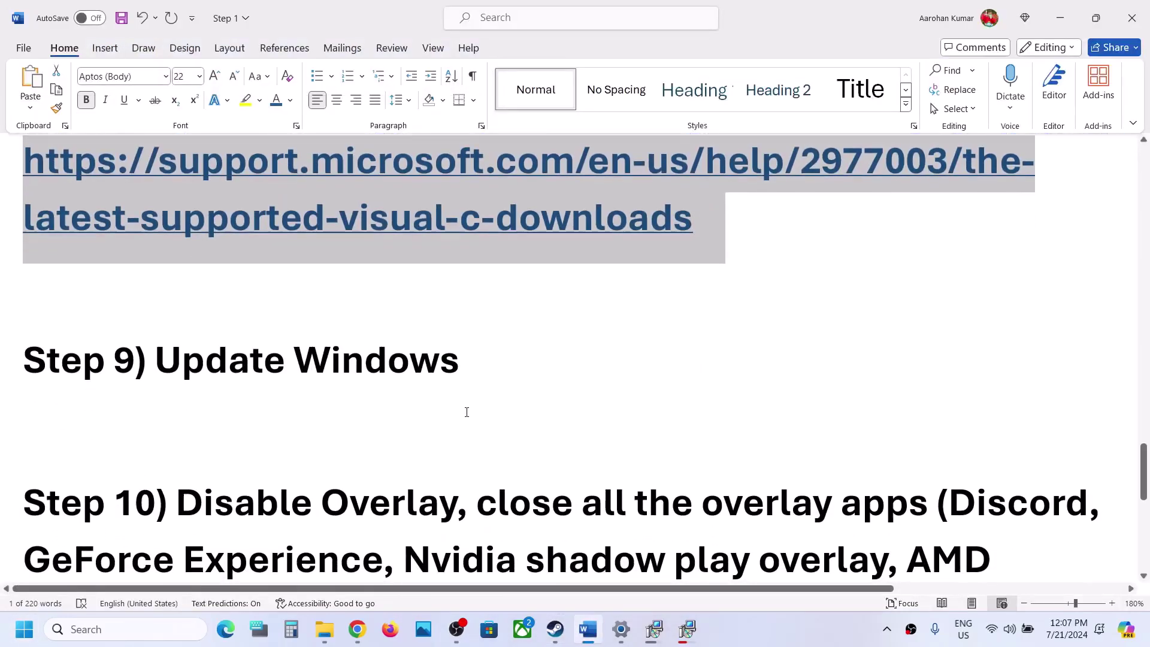
Check for updates on the Windows Update page in Settings
key("alt+Tab")
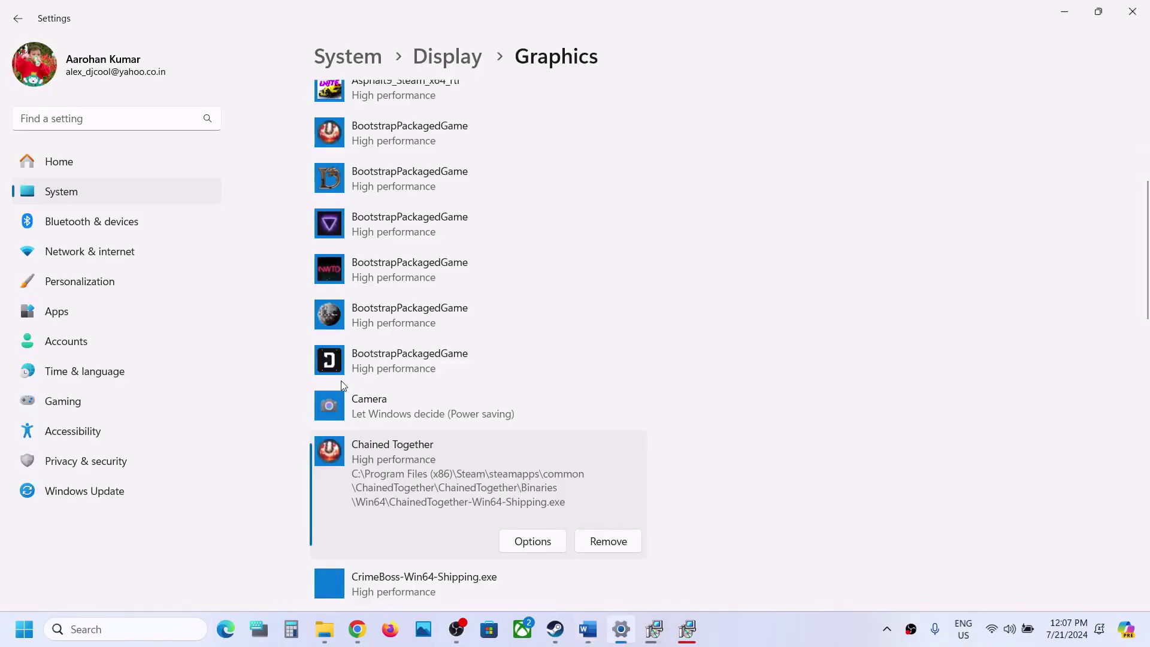
left_click(77, 493)
left_click(976, 132)
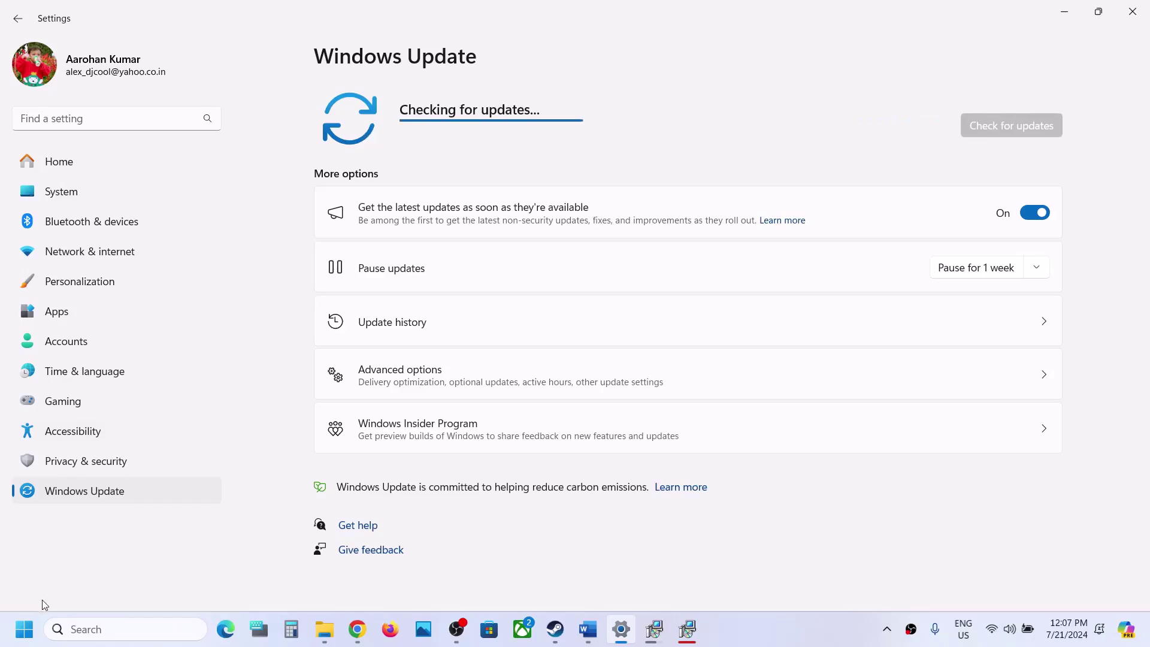
left_click(24, 629)
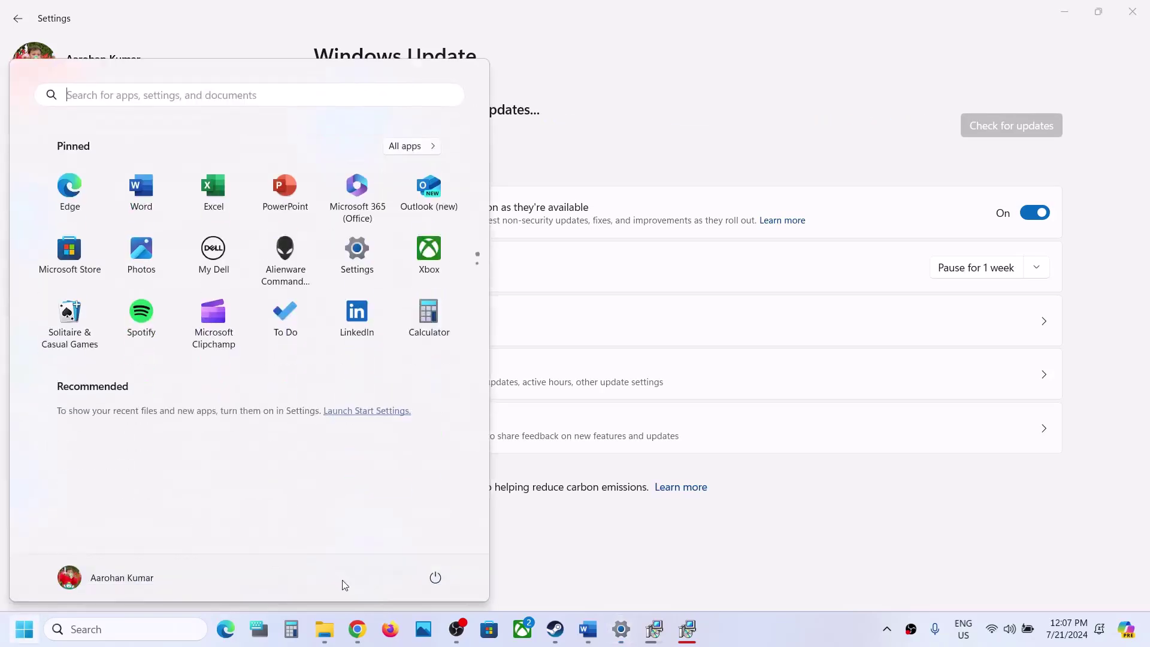
Switch between Steam and the Word list, briefly opening and closing Chained Together's properties
left_click(434, 579)
key("Escape")
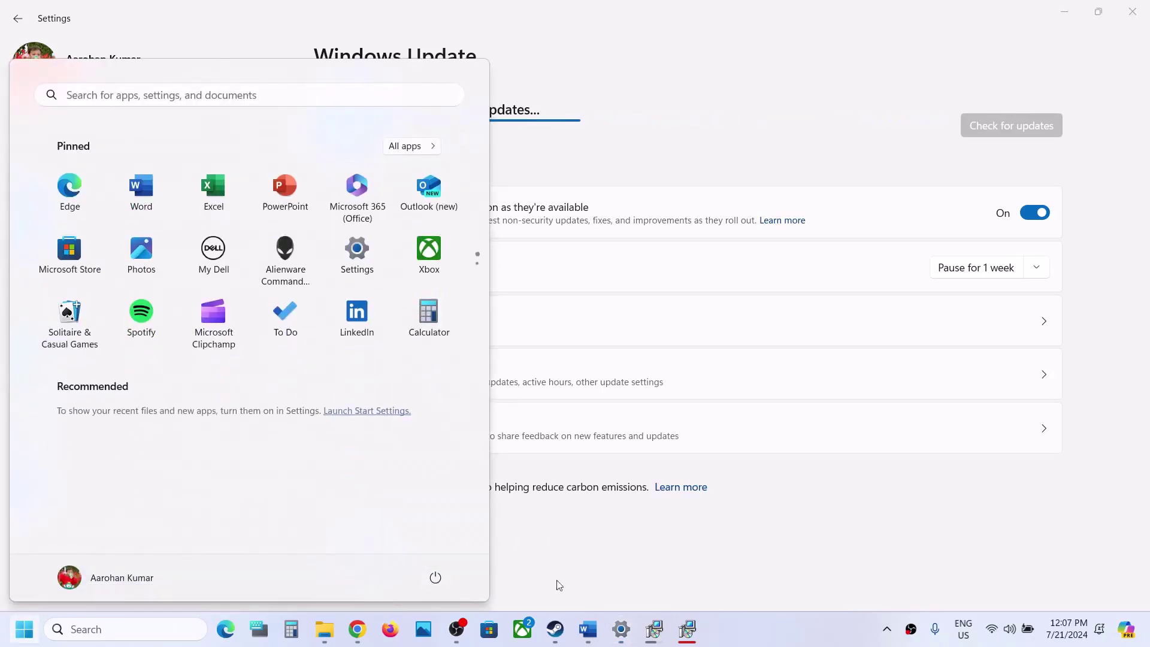
mouse_move(545, 628)
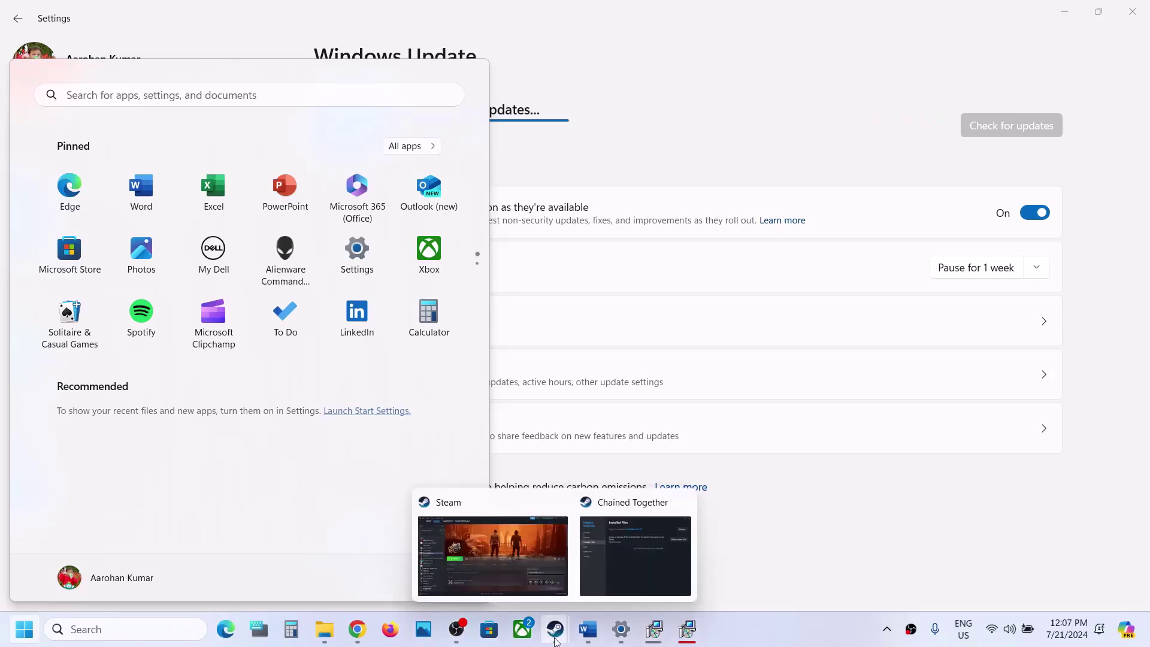
left_click(521, 570)
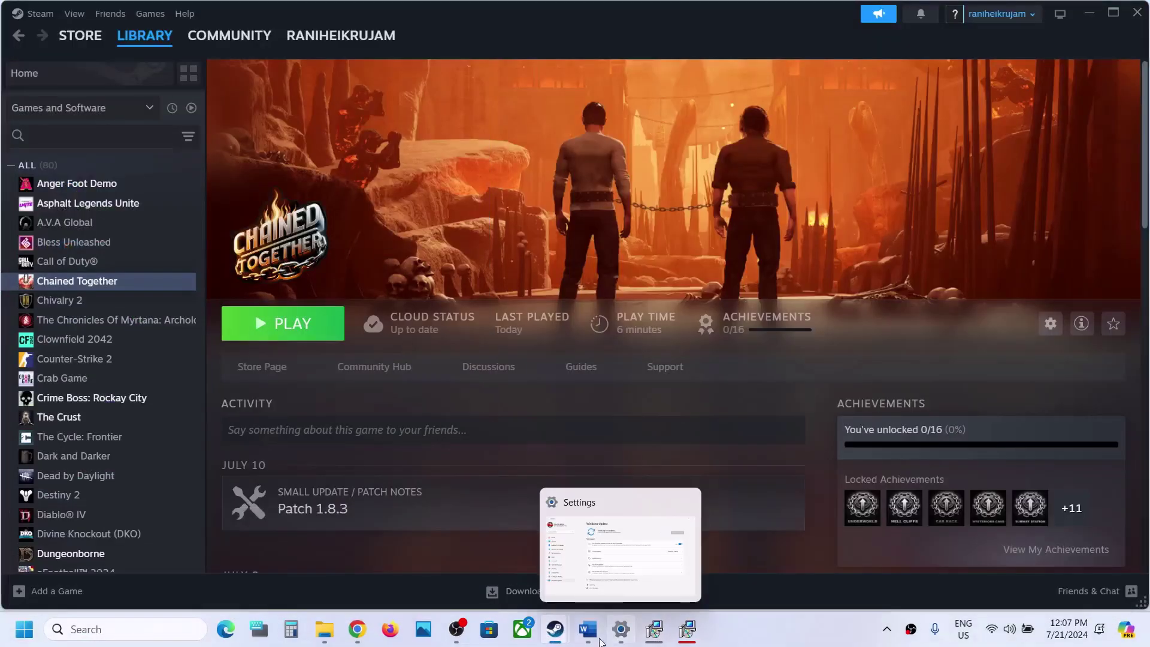
left_click(563, 533)
scroll(546, 482, "down", 1)
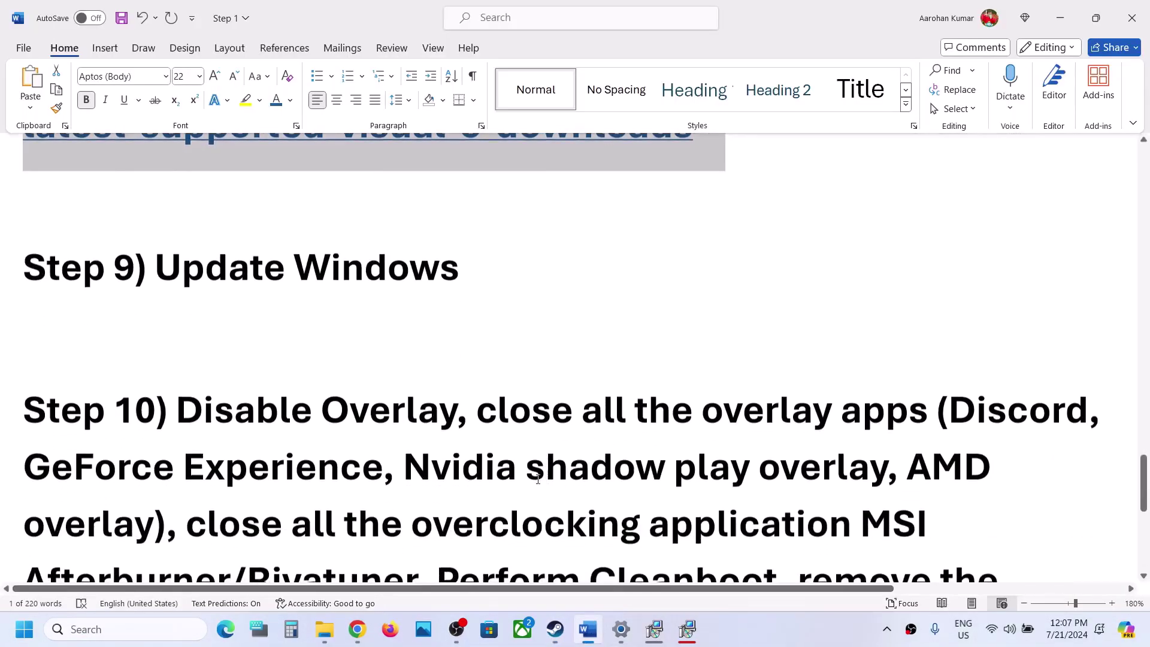
mouse_move(555, 633)
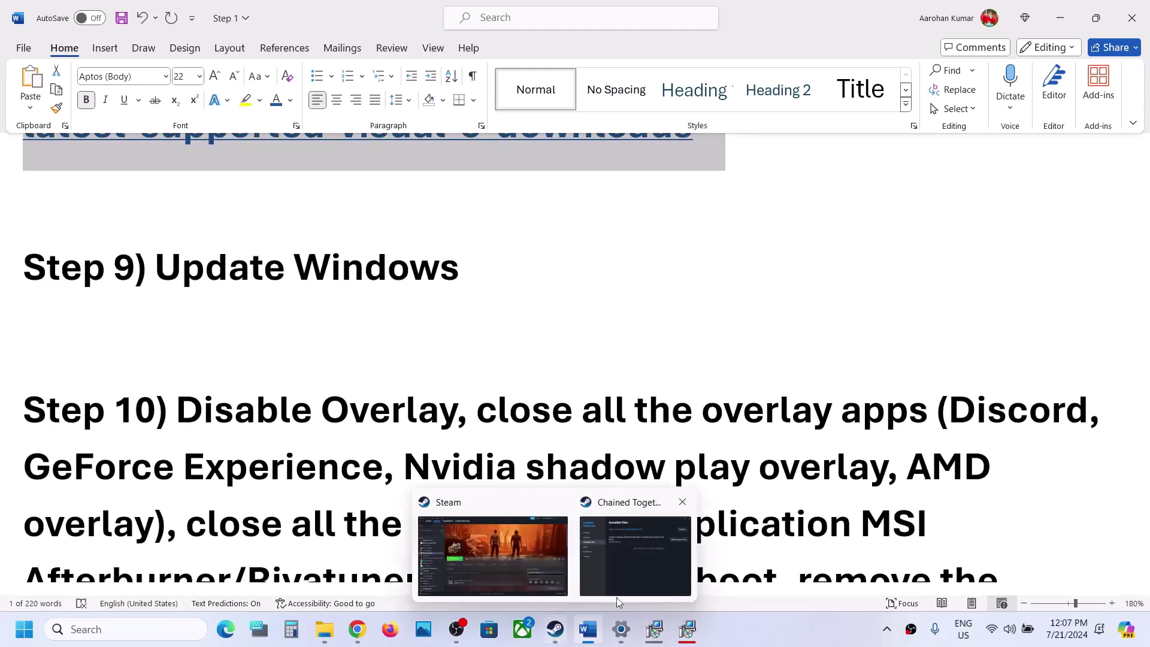
left_click(643, 571)
left_click(878, 93)
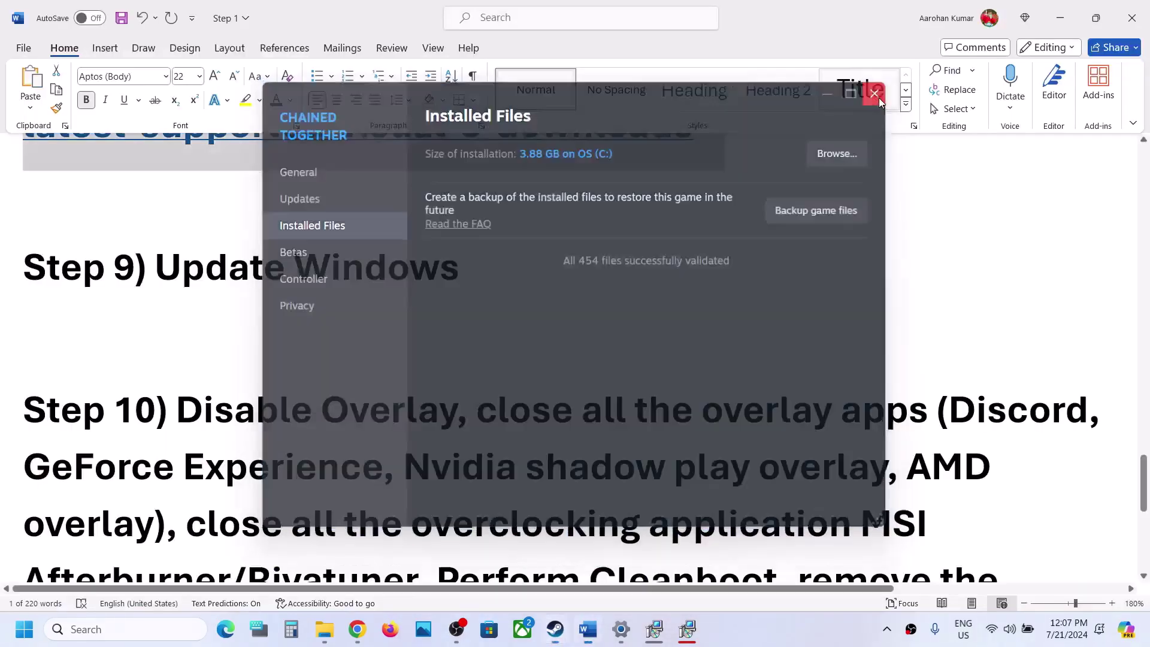
left_click(554, 629)
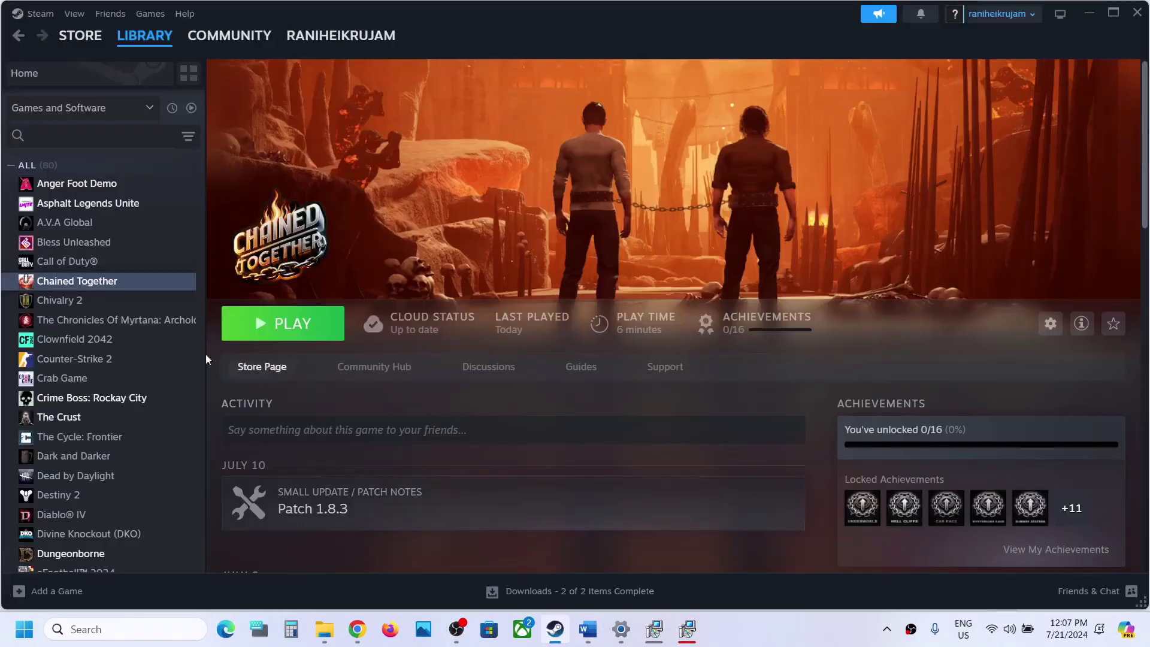
Disable 'Enable the Steam Overlay while in-game' in Chained Together's properties and close it
right_click(105, 280)
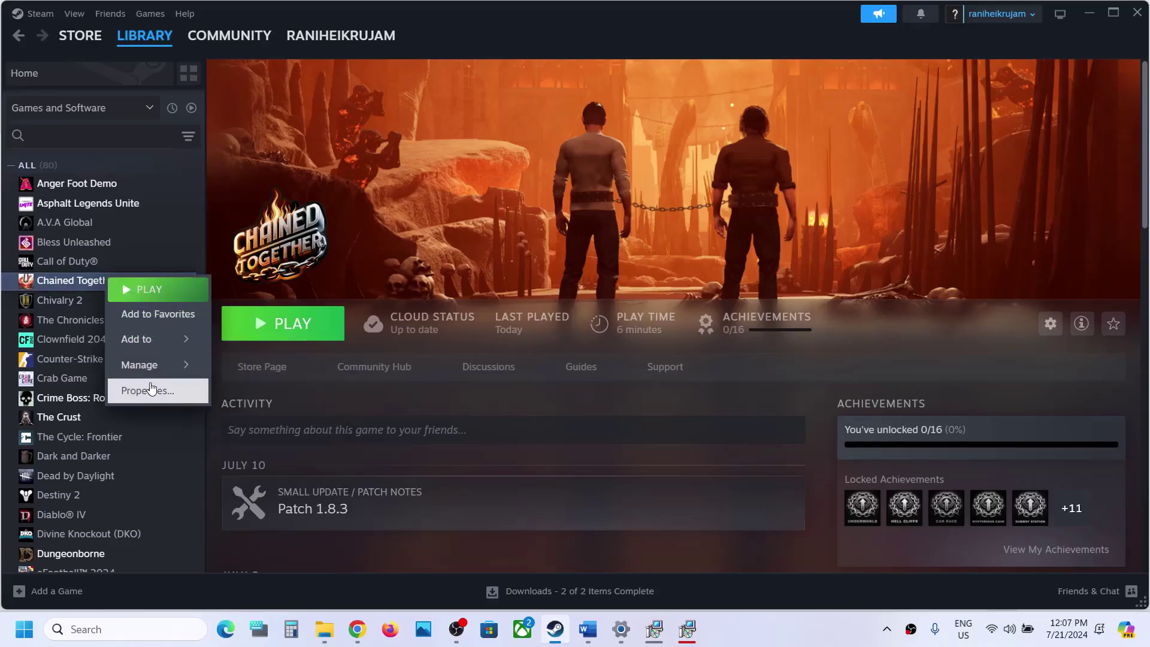
left_click(150, 390)
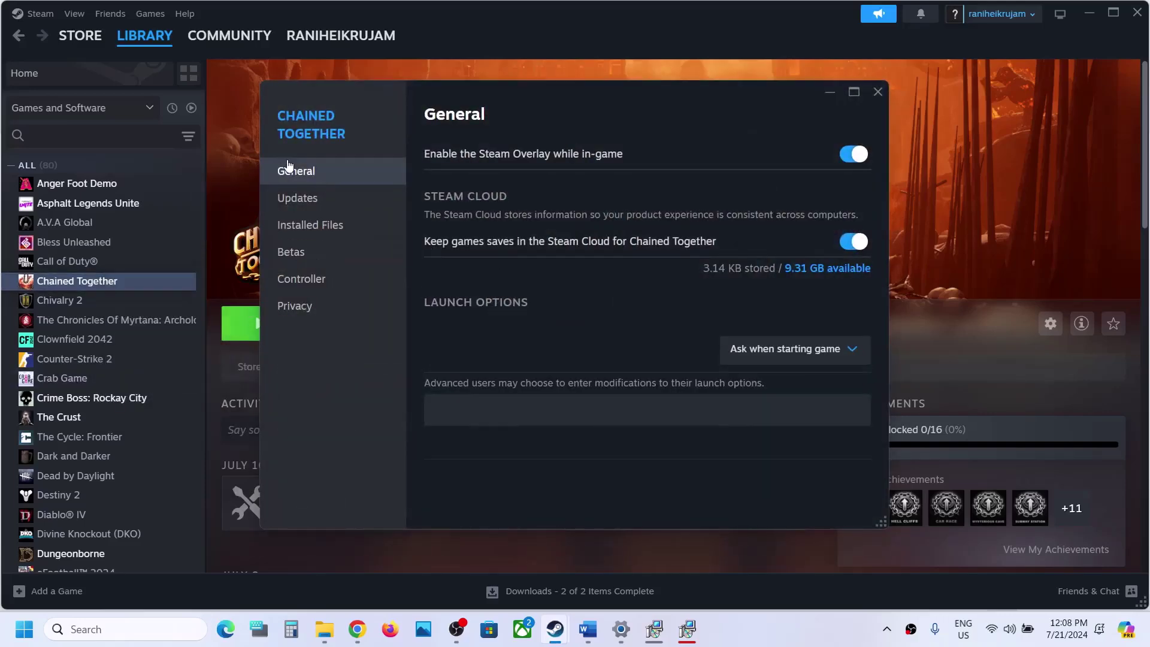
left_click(861, 152)
left_click(878, 91)
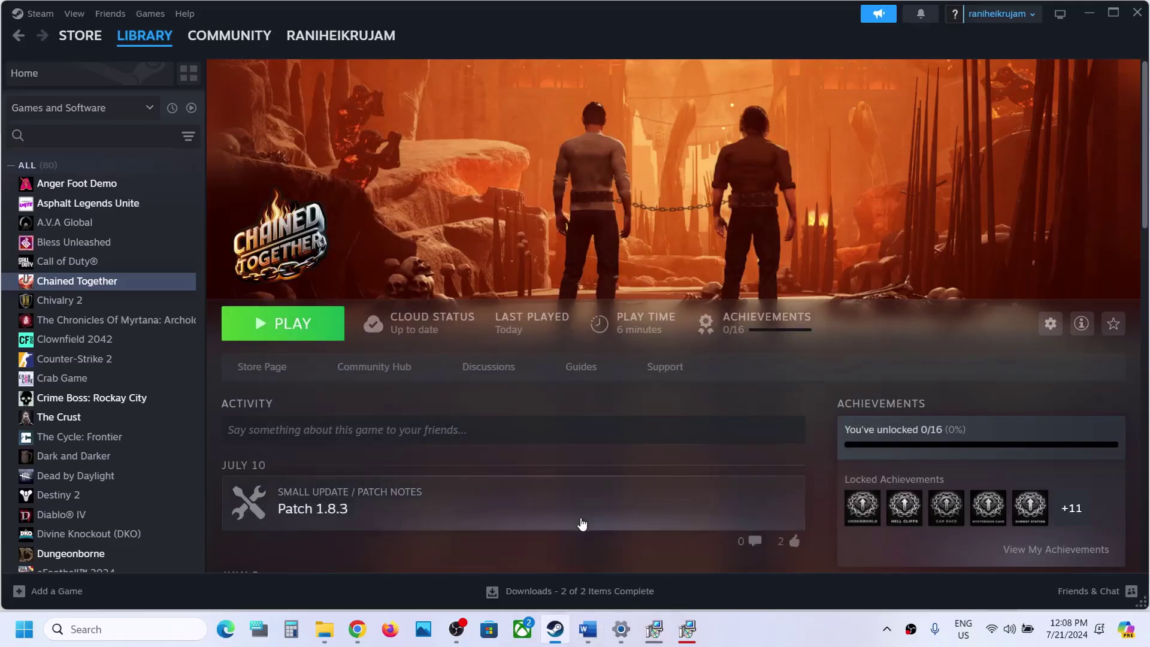
Return to the Word list and highlight Step 10's Discord, GeForce Experience and overclocking text
left_click(588, 628)
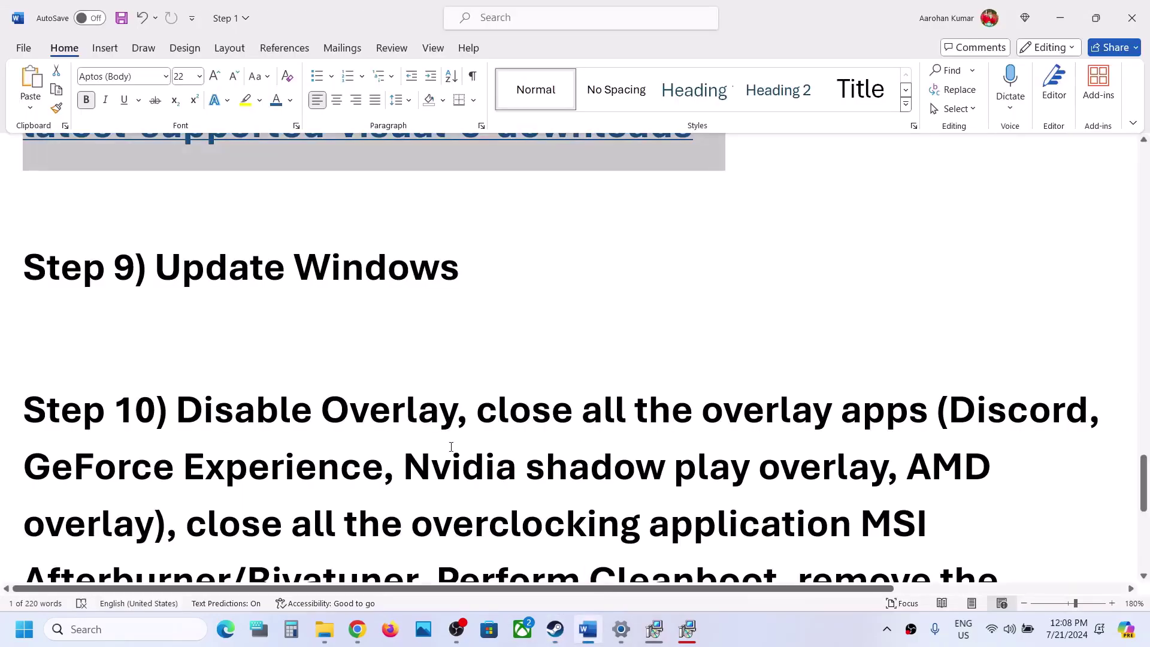
scroll(451, 446, "down", 1)
left_click_drag(947, 345, 1031, 357)
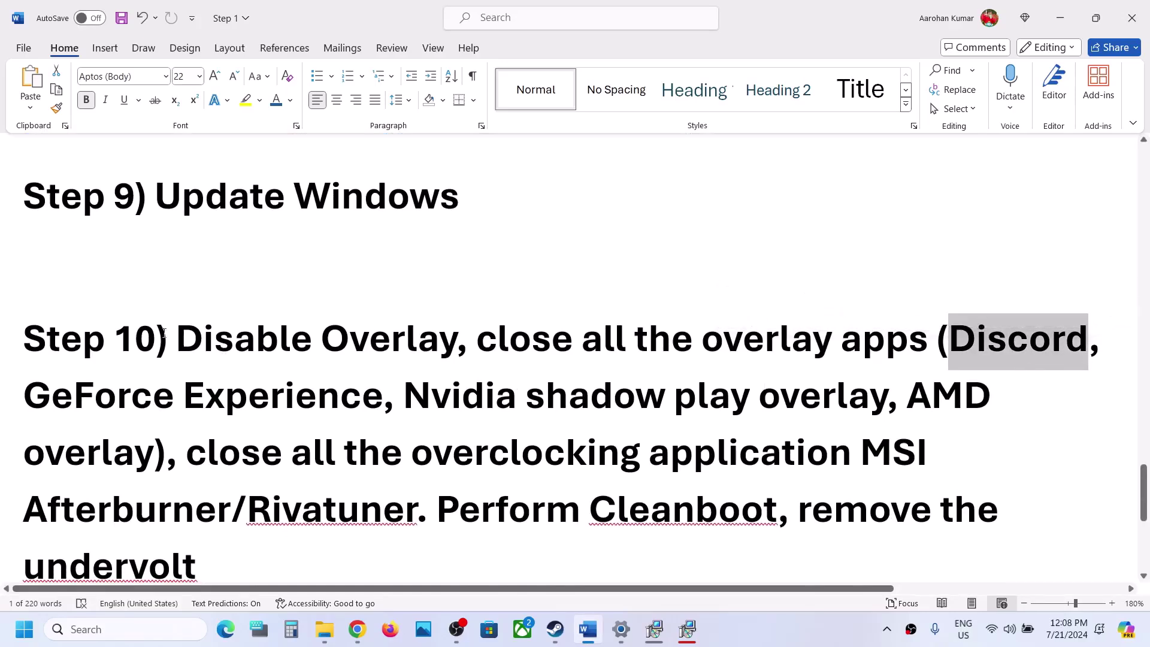
left_click_drag(88, 367, 382, 395)
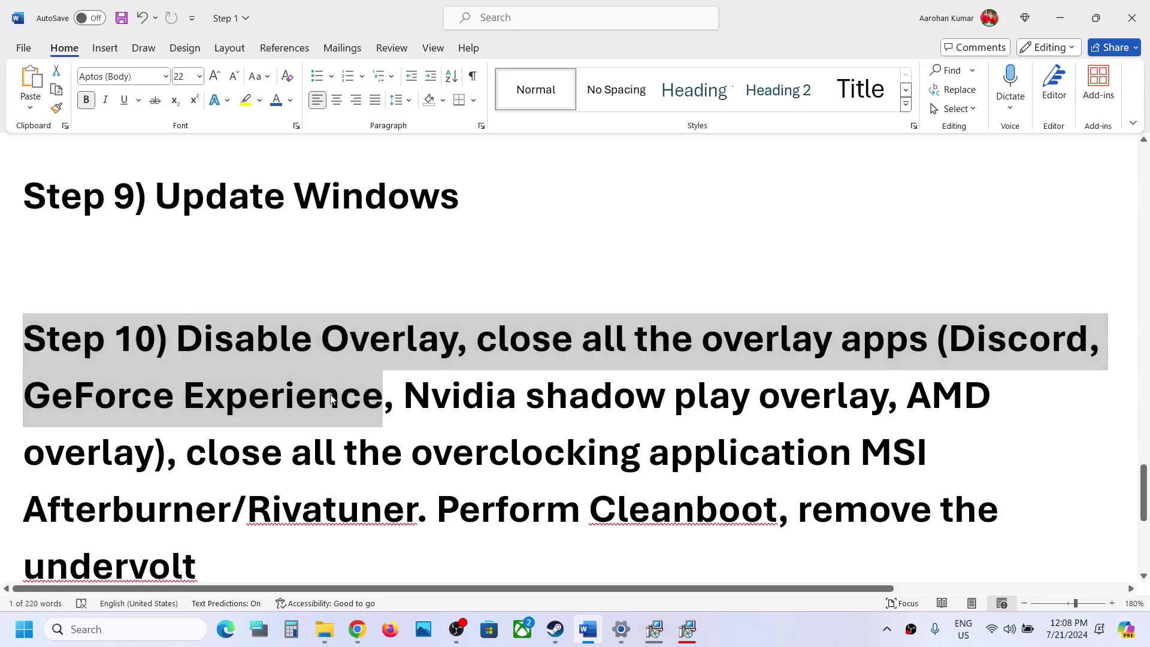
left_click(340, 395)
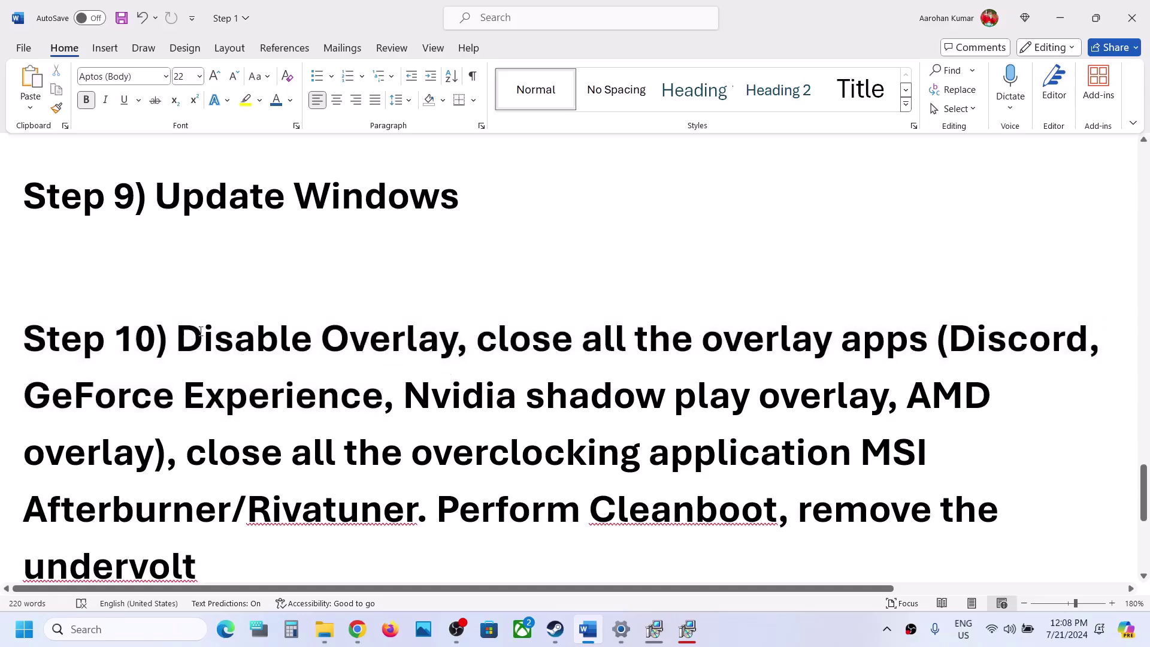
left_click_drag(470, 329, 816, 452)
left_click(231, 450)
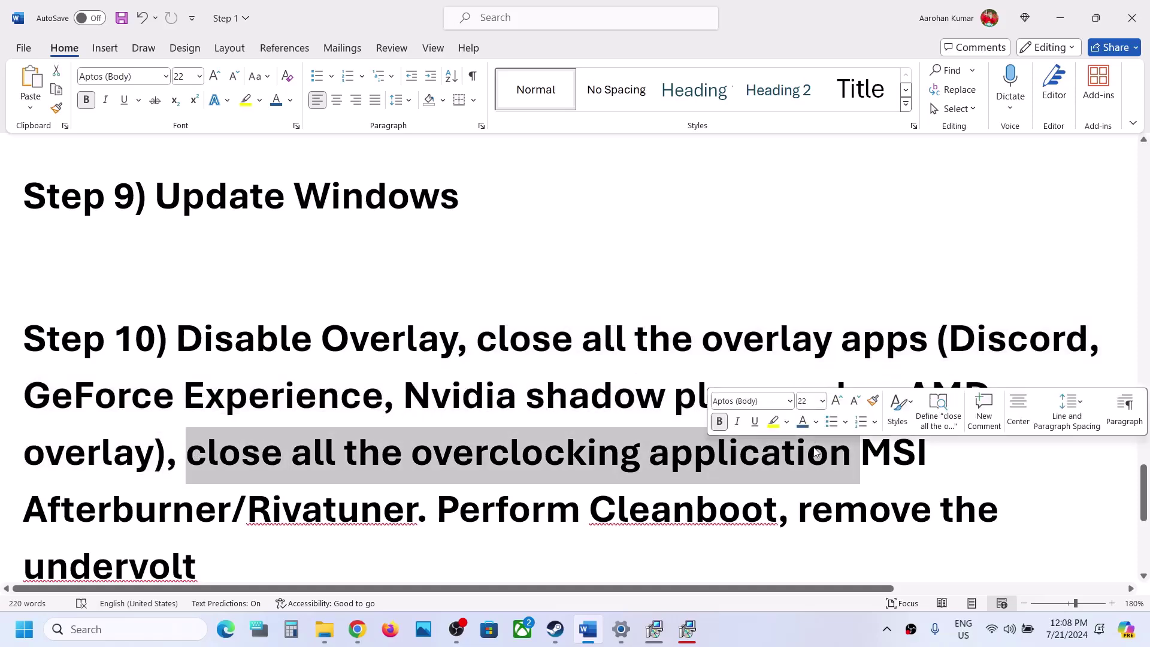
Highlight the overclocking apps like Rivatuner and the 'Perform Cleanboot' instruction in Step 10
scroll(815, 449, "down", 2)
left_click(876, 320)
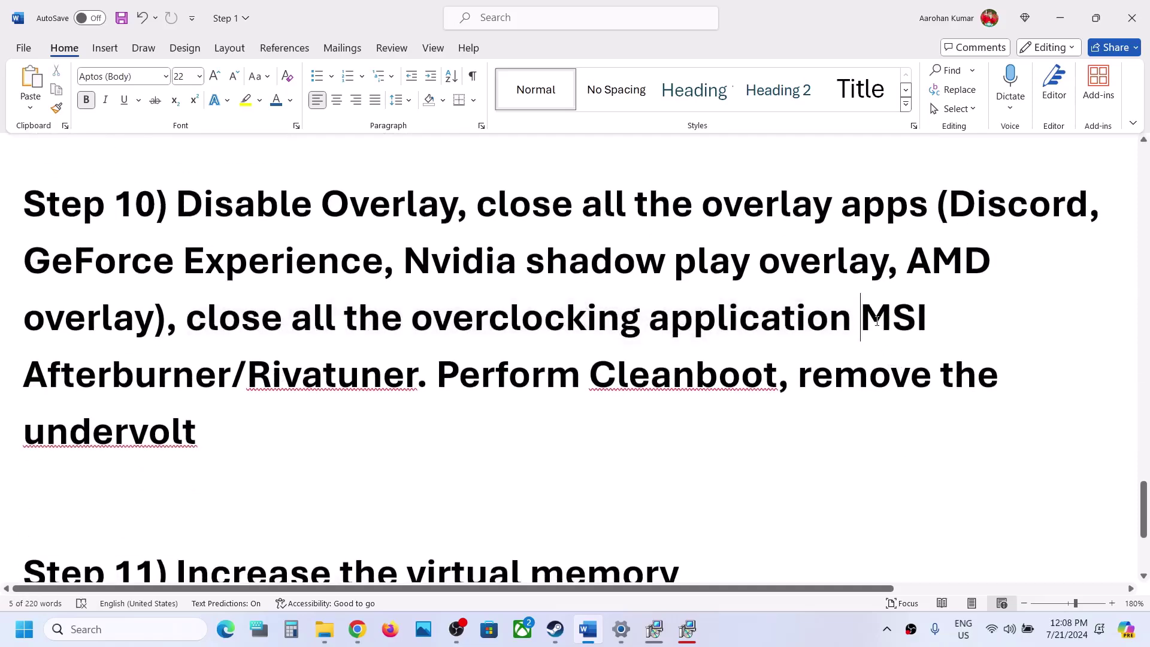
left_click(359, 374)
left_click_drag(336, 307, 858, 317)
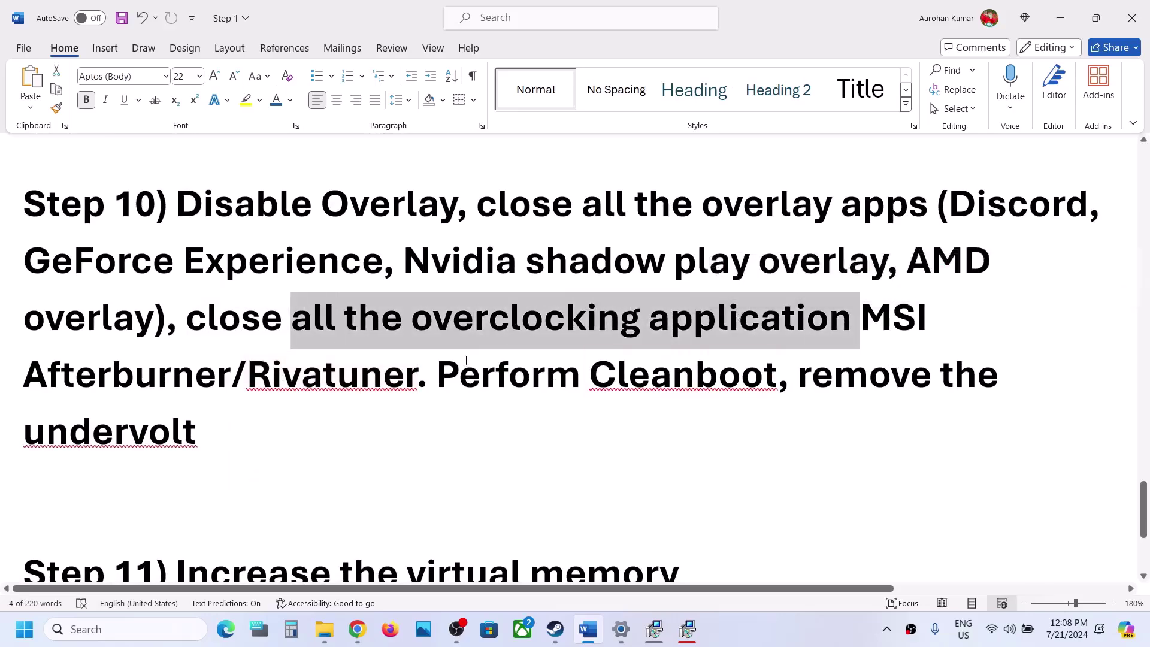
left_click_drag(449, 364, 772, 372)
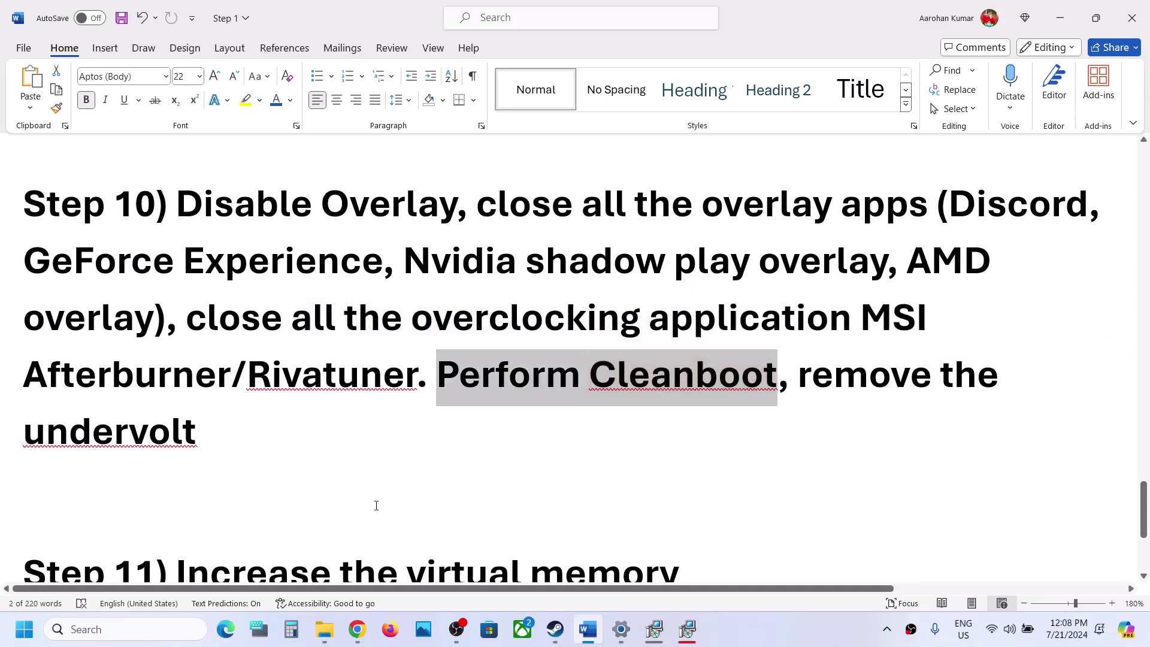
left_click(137, 626)
type("ystem")
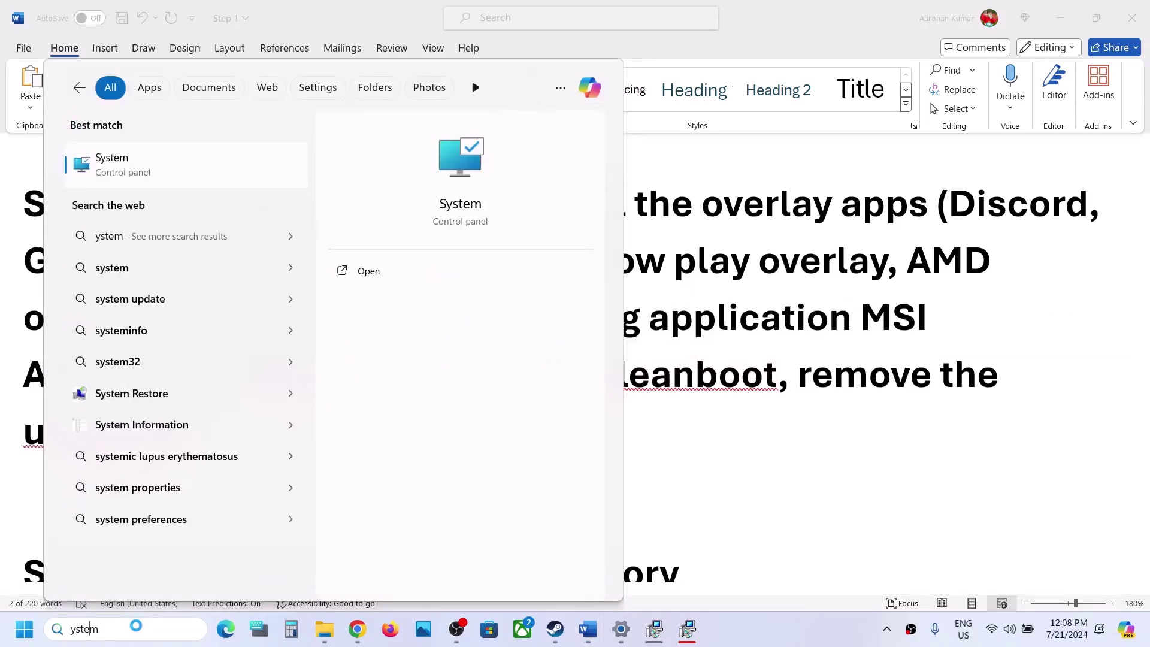
type("s")
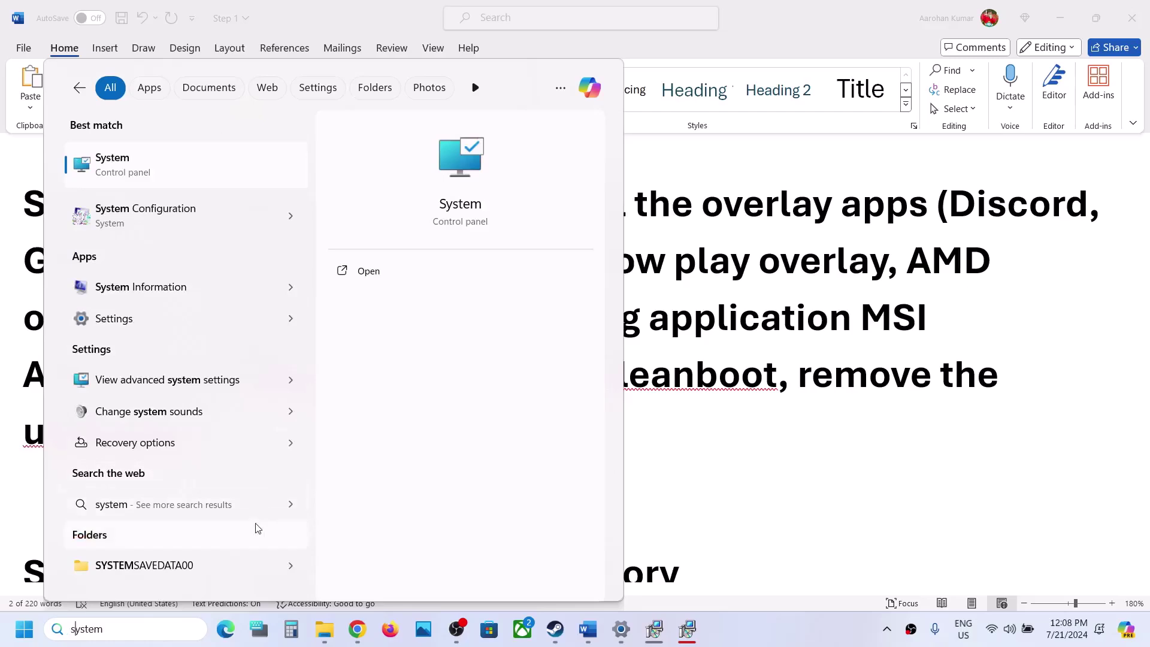
left_click(129, 639)
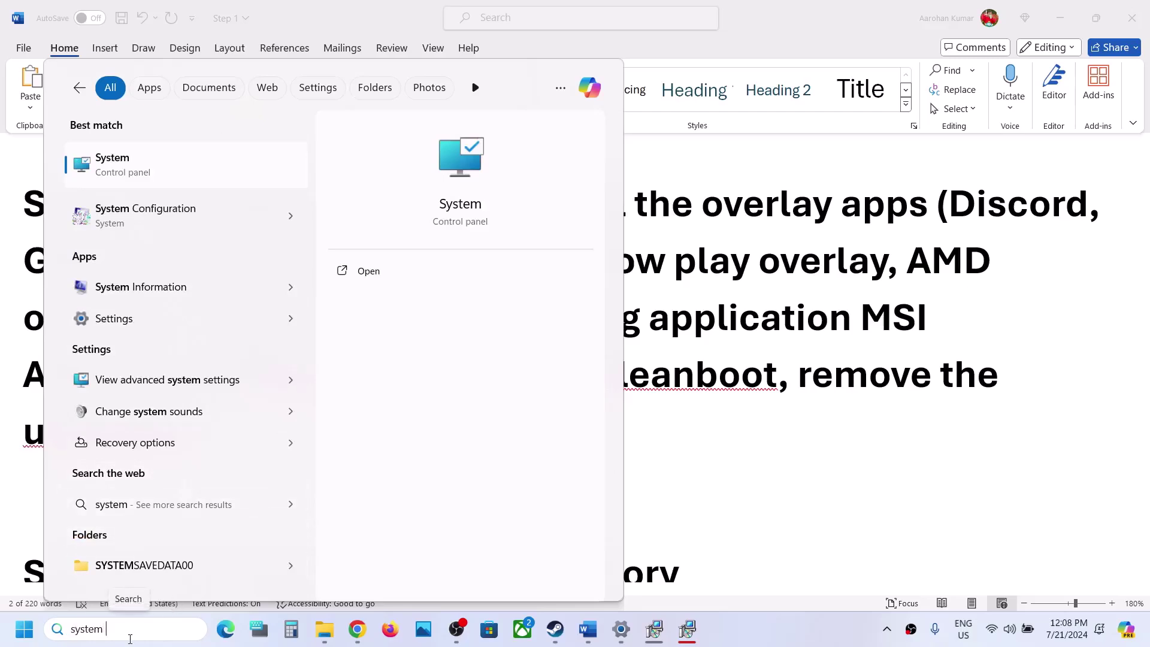
type("con")
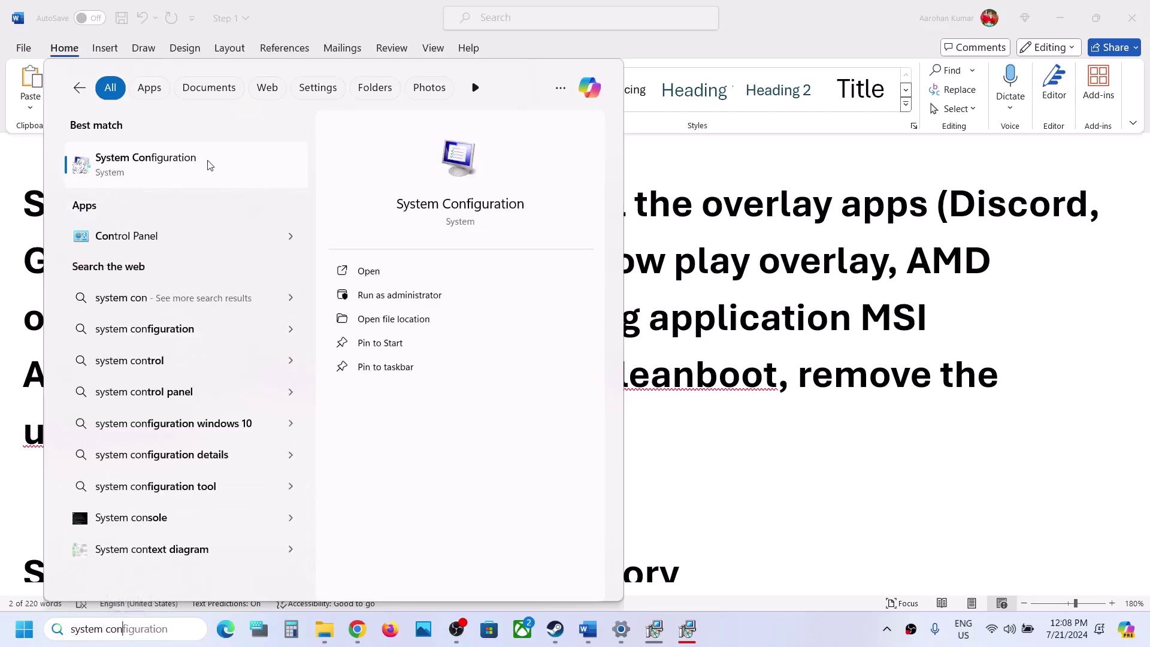
left_click(210, 165)
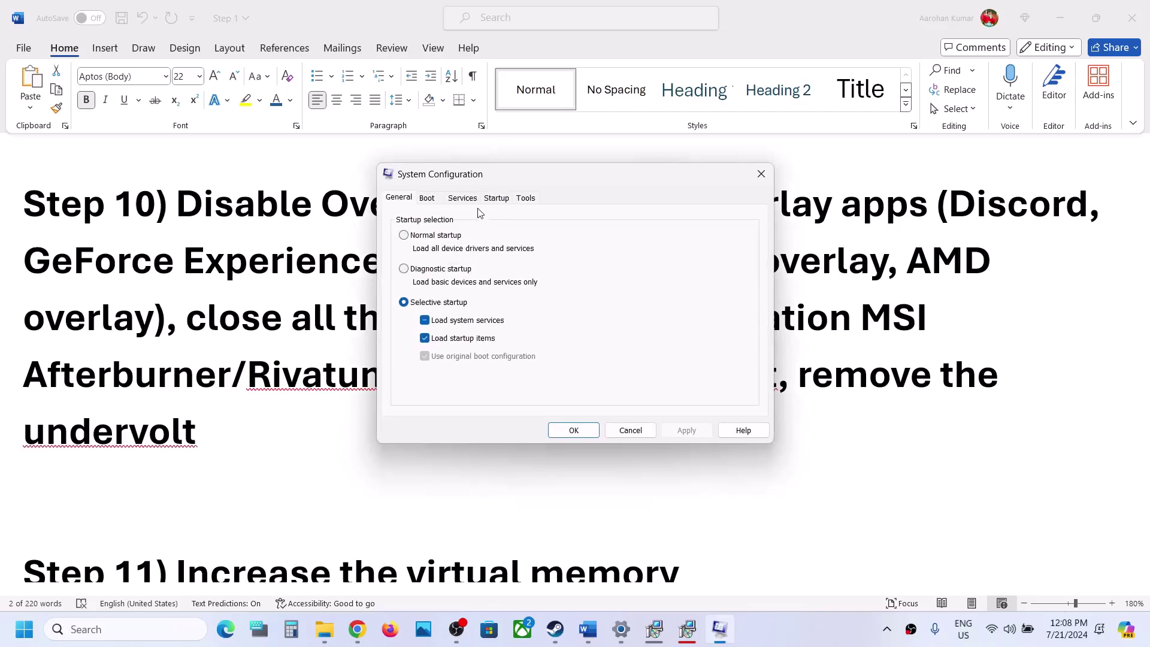
left_click(462, 198)
left_click(395, 404)
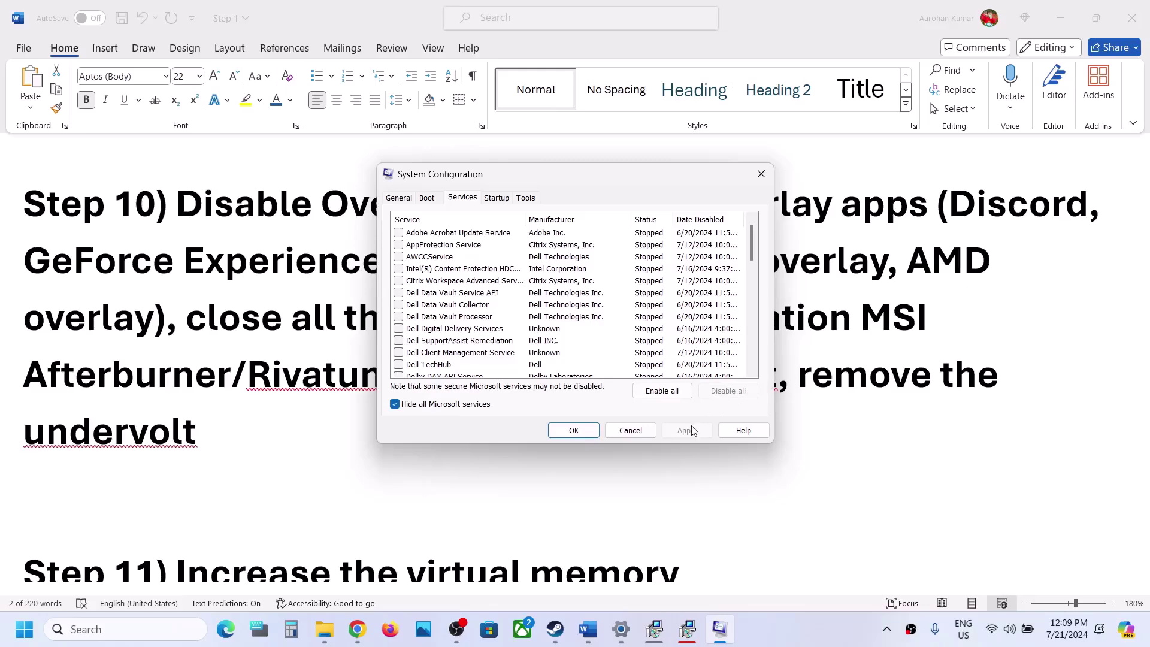
left_click(572, 430)
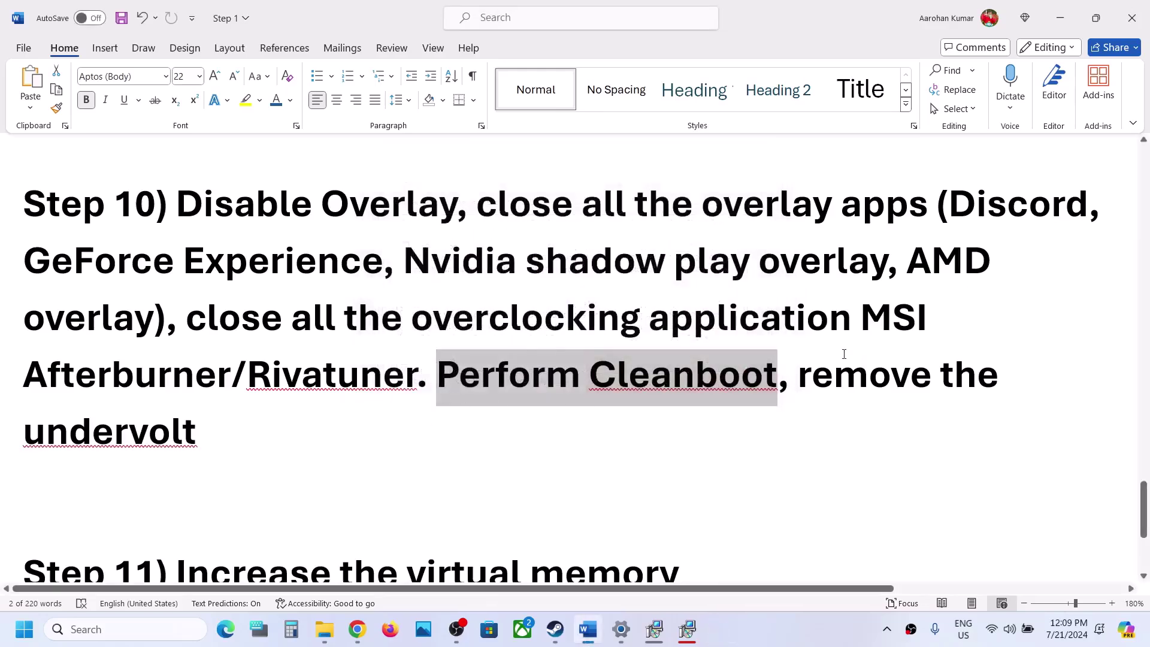
left_click_drag(798, 375, 317, 435)
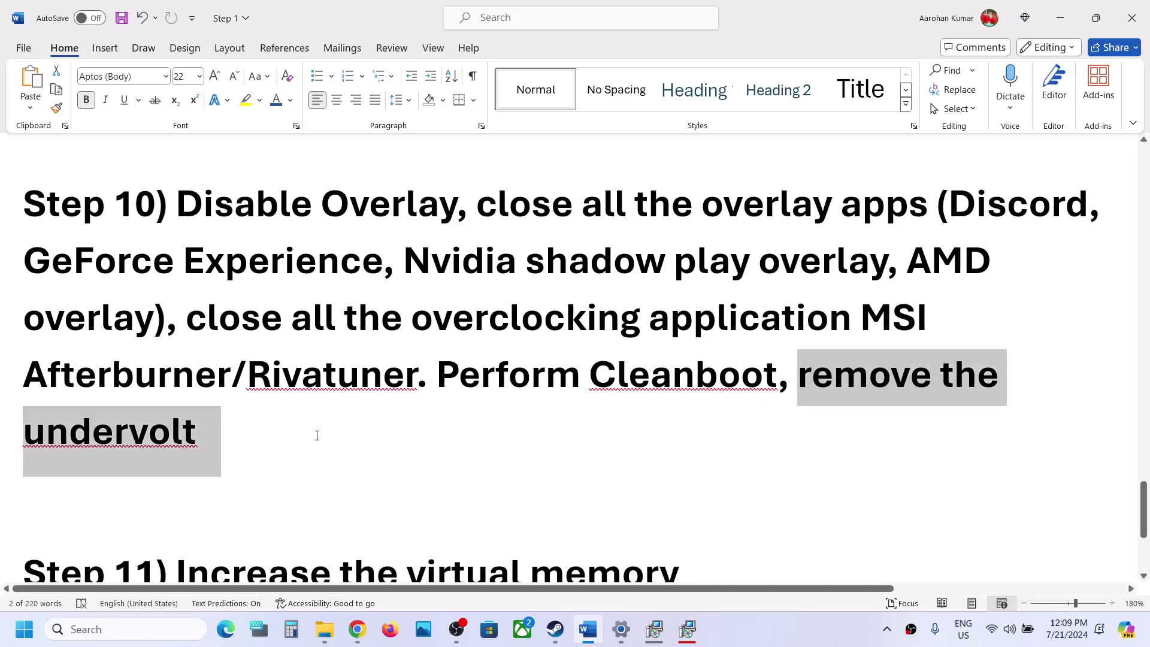